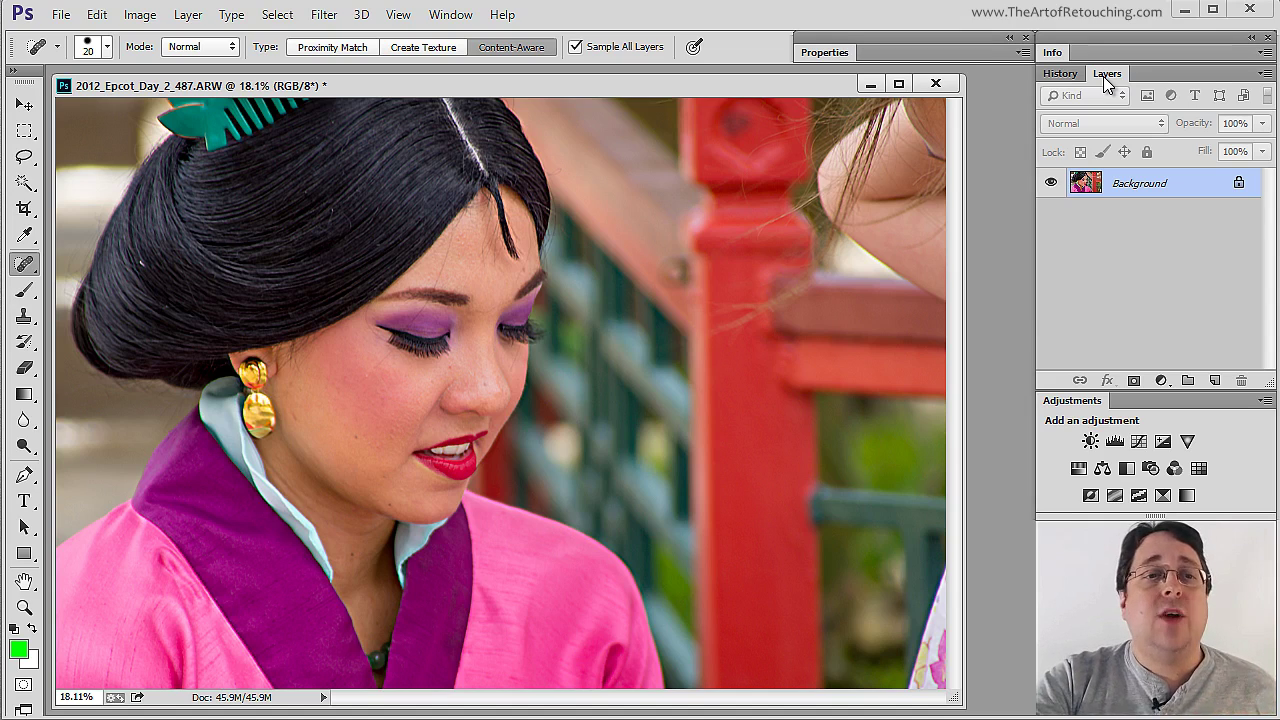
# Step: Open the Window menu to show the list of available panels
pyautogui.click(451, 14)
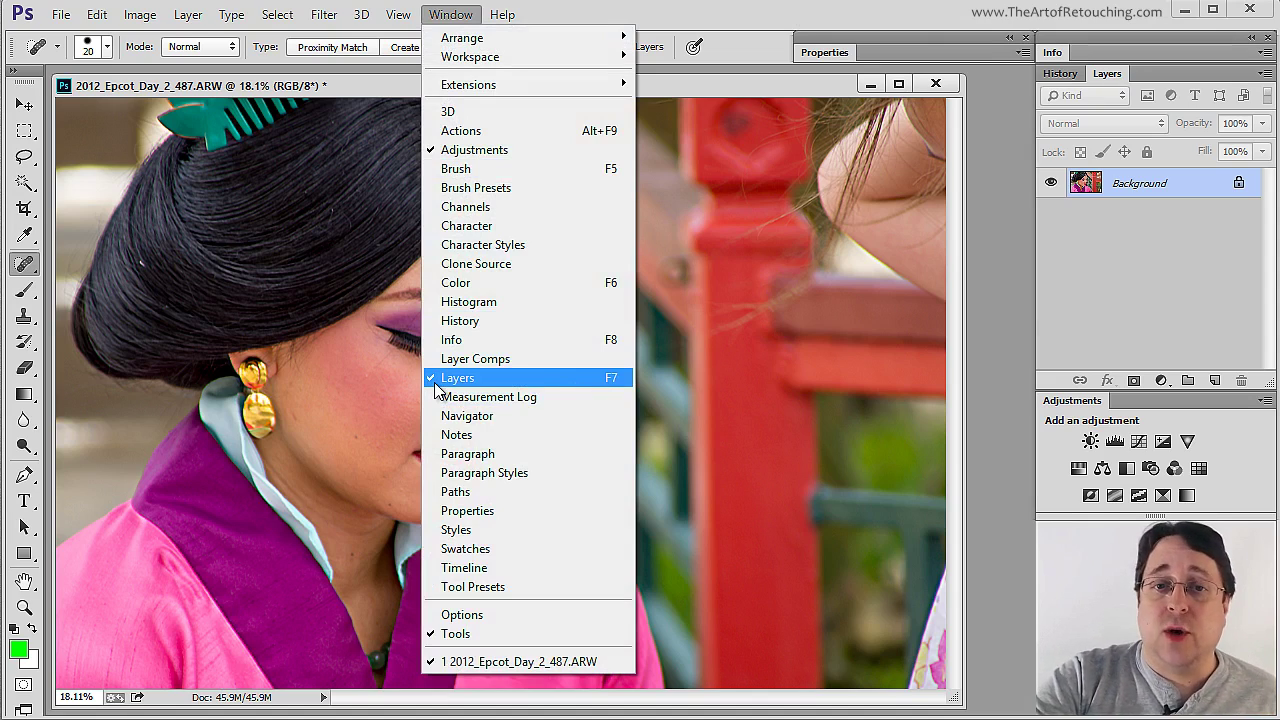
# Step: Add an empty Layer 1 above Background and briefly hide the photo to confirm it
pyautogui.click(1132, 266)
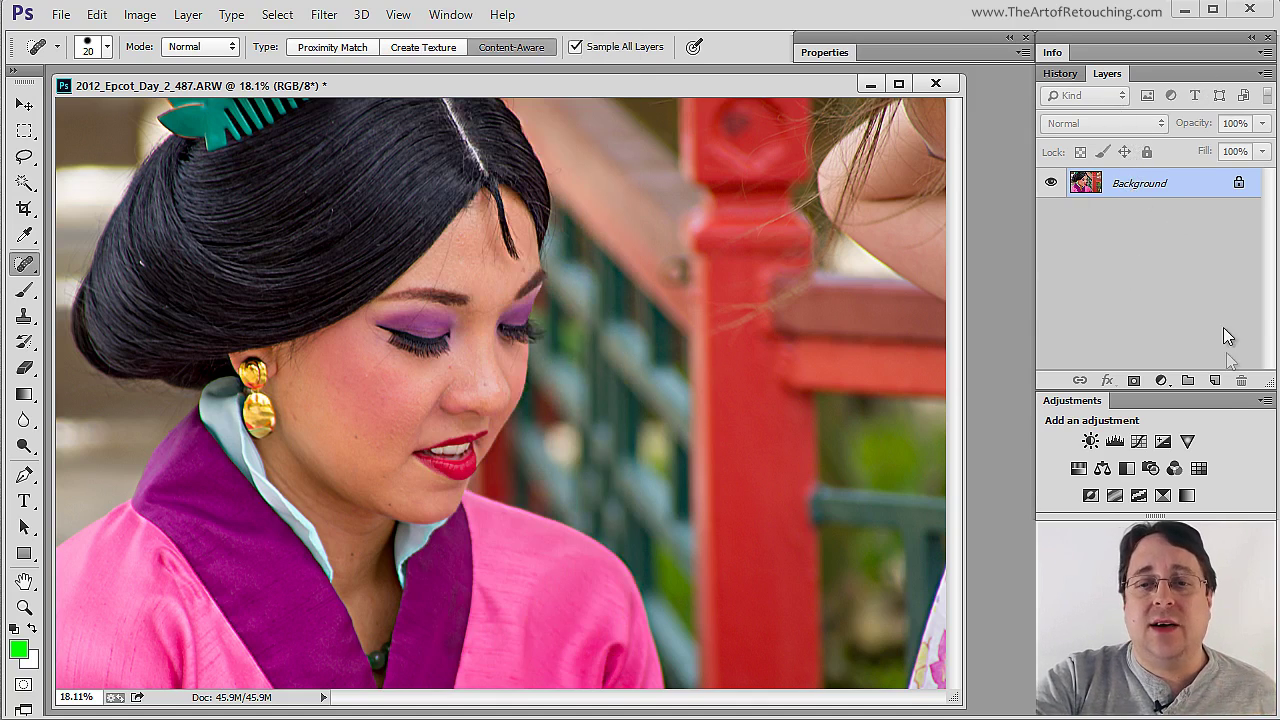
pyautogui.click(1215, 381)
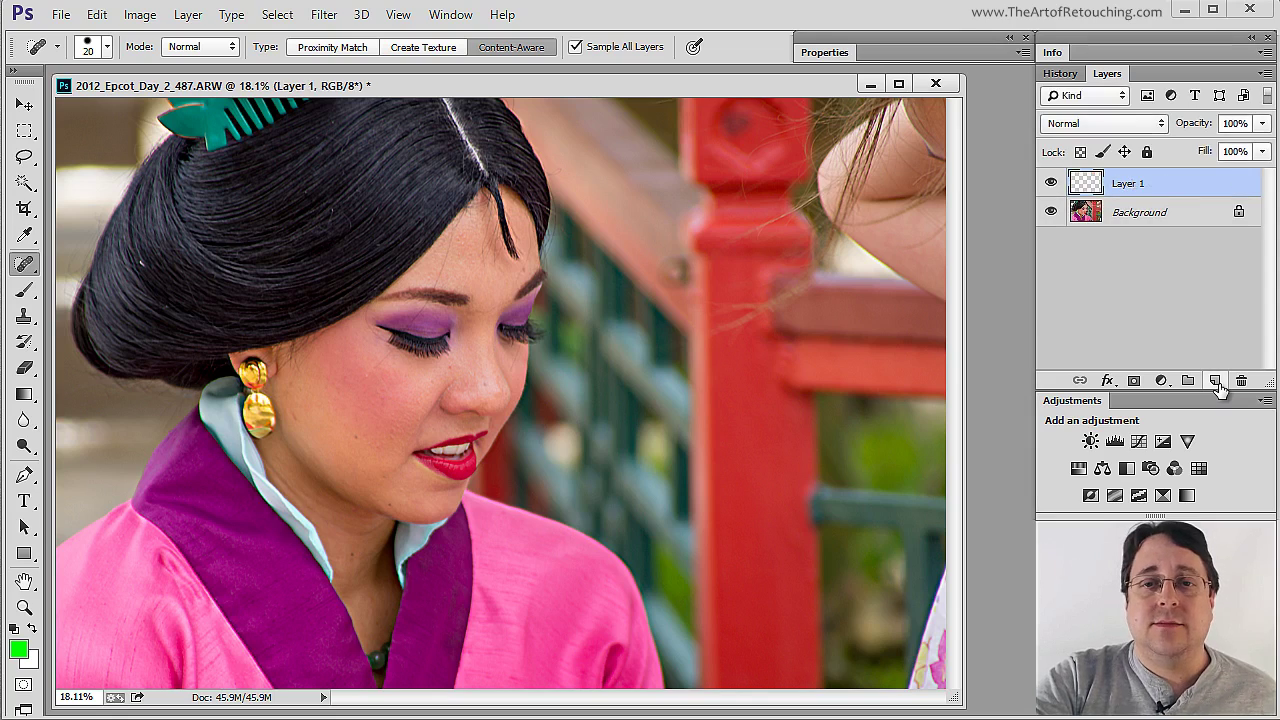
pyautogui.click(1051, 213)
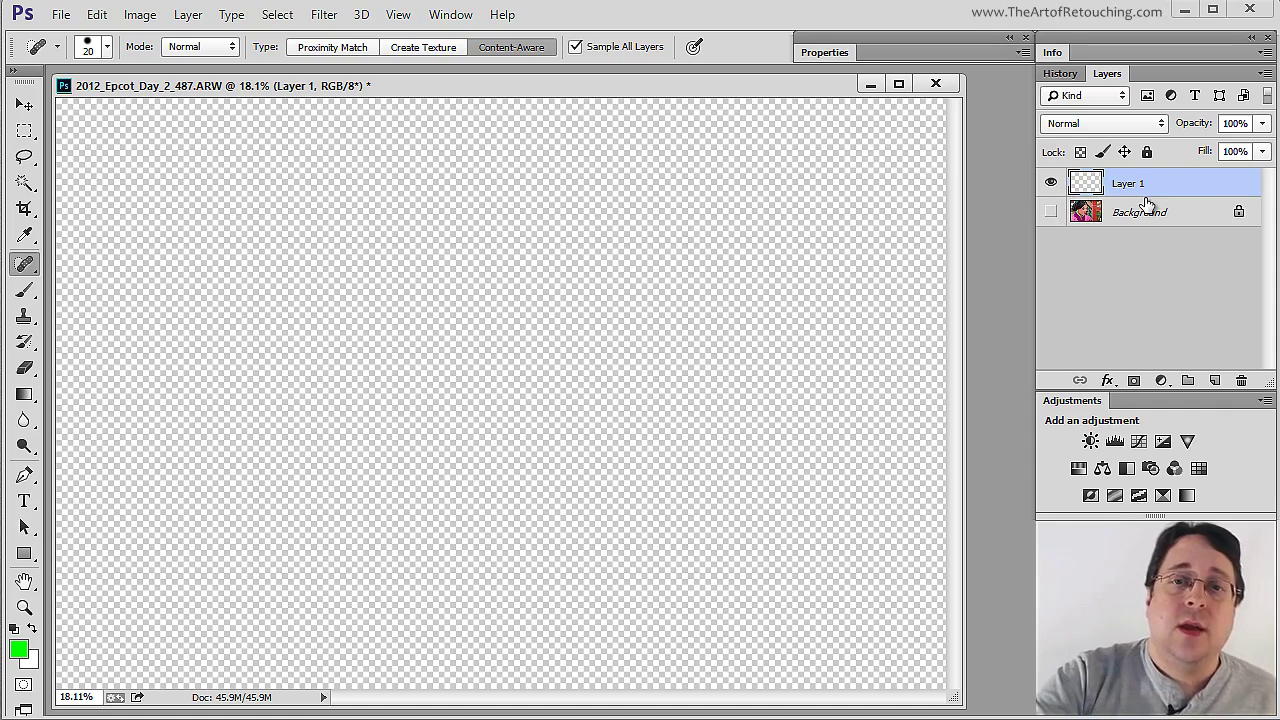
pyautogui.click(1050, 213)
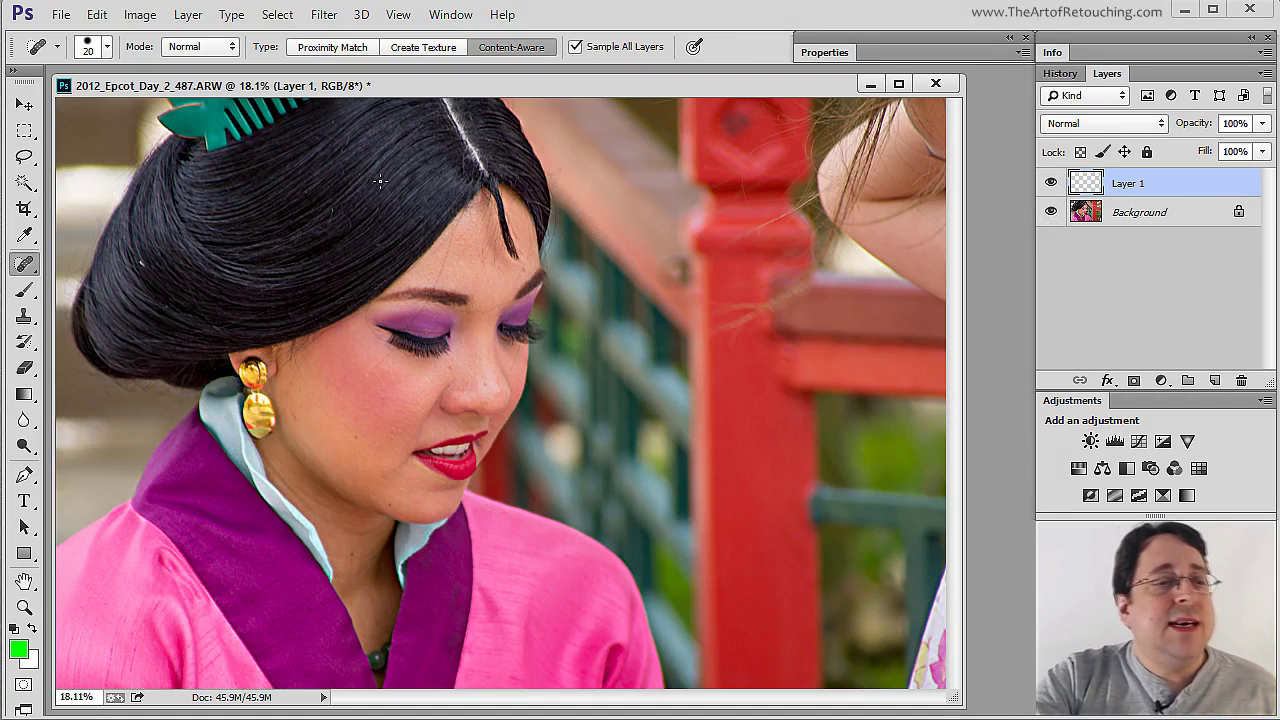
pyautogui.click(27, 291)
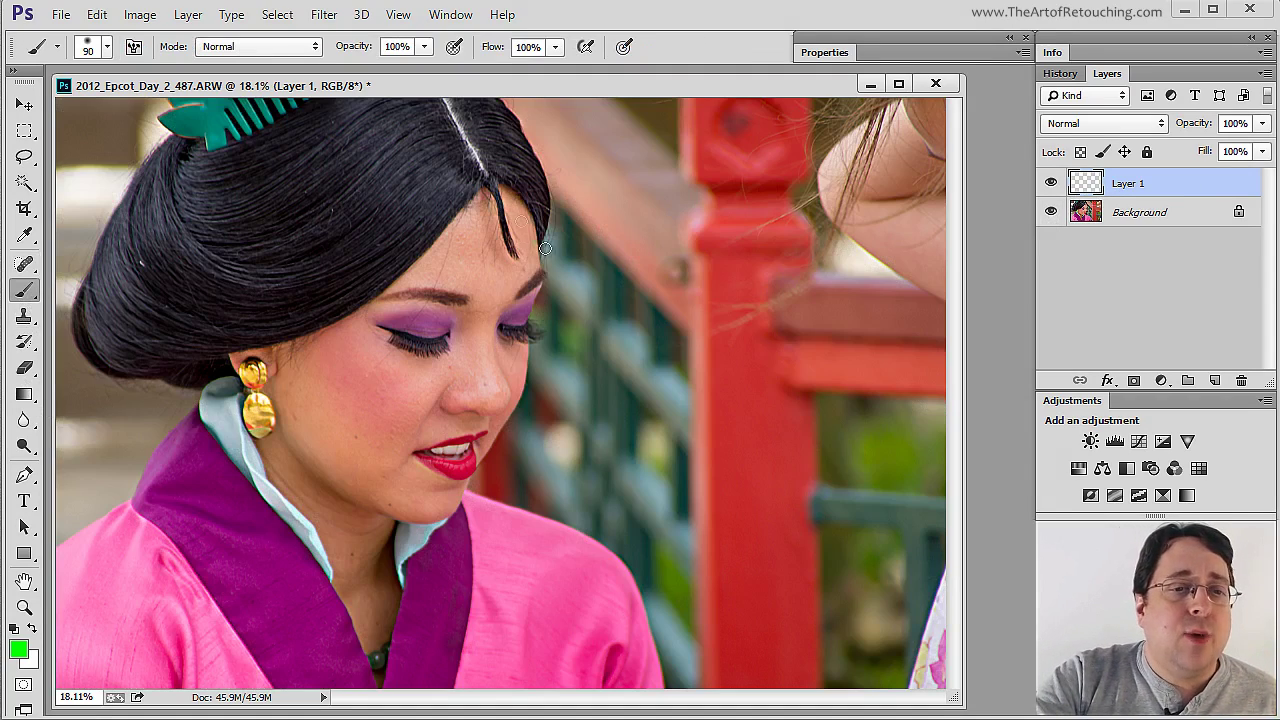
# Step: Paint a green loop and S-curve across the face on Layer 1, toggling its visibility
pyautogui.moveTo(545, 242)
pyautogui.mouseDown()
pyautogui.moveTo(432, 366)
pyautogui.moveTo(618, 466)
pyautogui.moveTo(592, 542)
pyautogui.mouseUp()
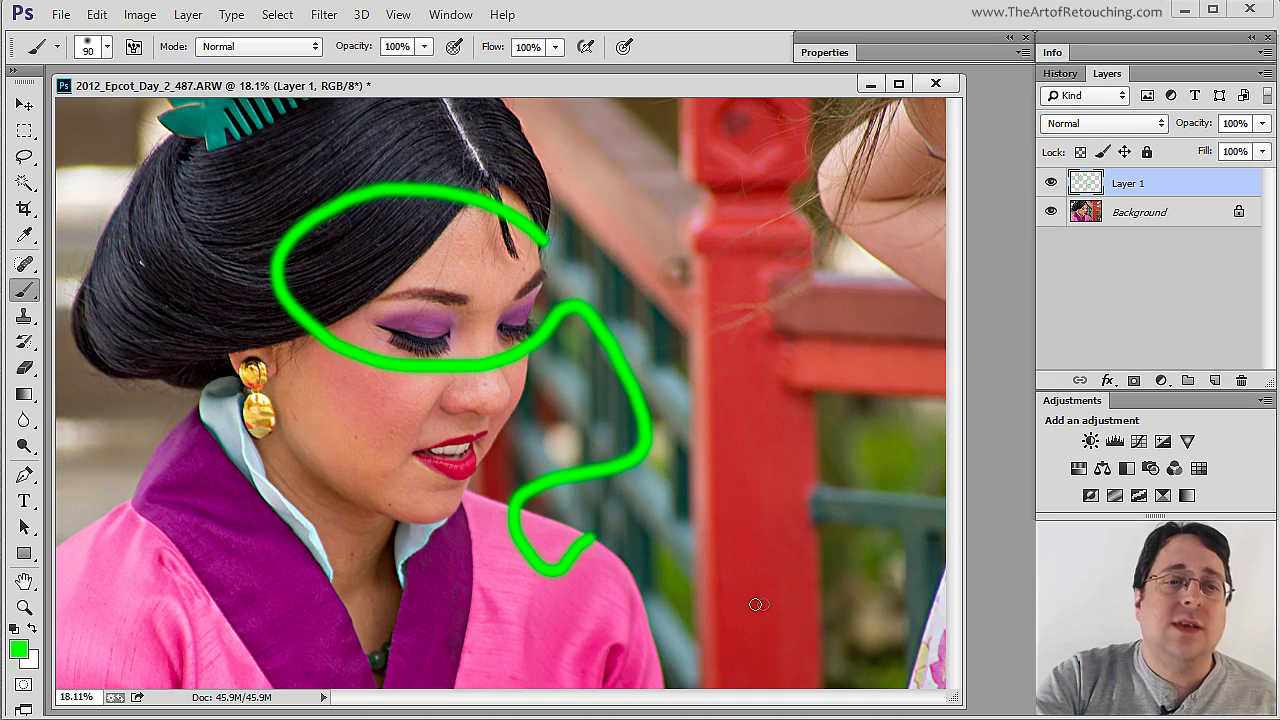
pyautogui.click(1050, 184)
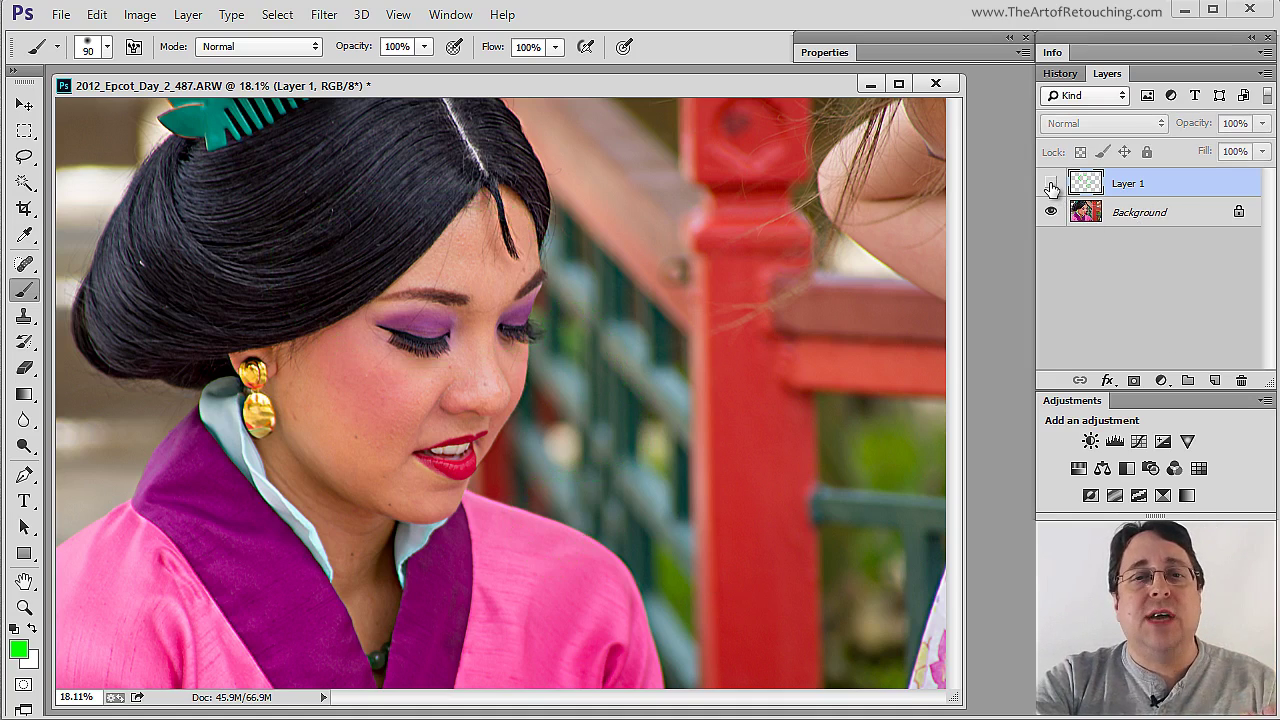
pyautogui.click(1050, 184)
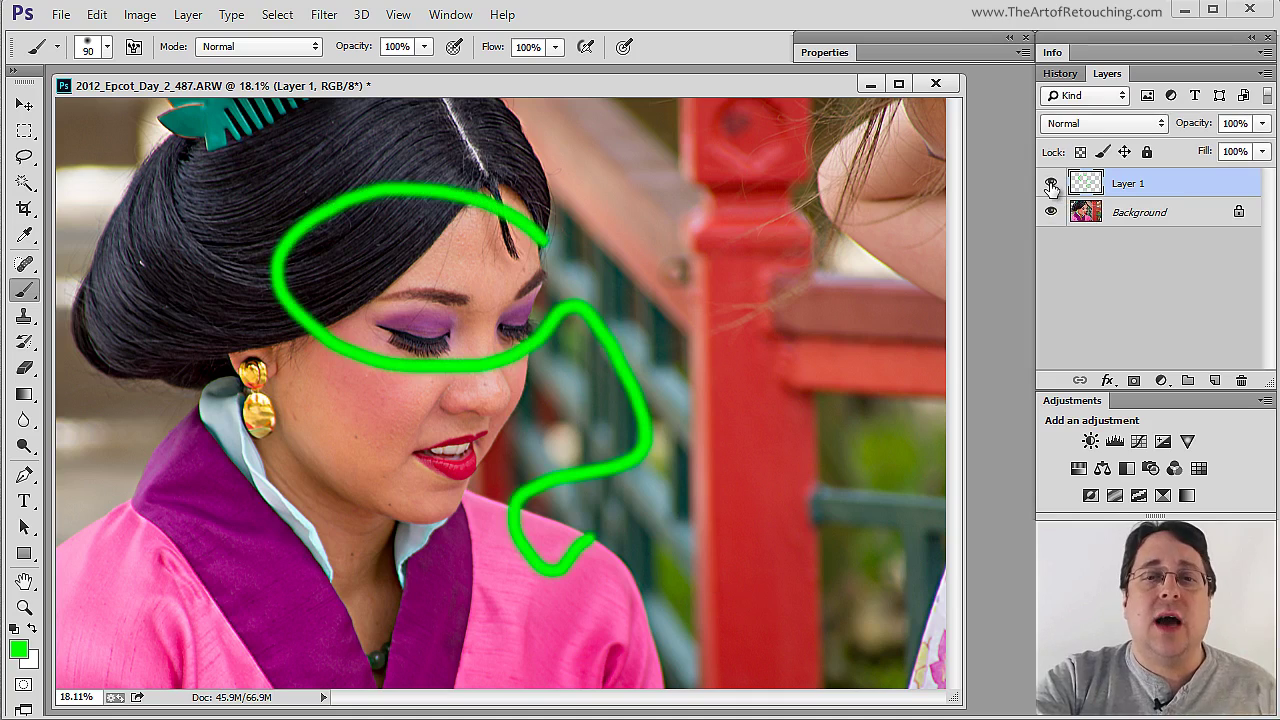
pyautogui.click(1050, 184)
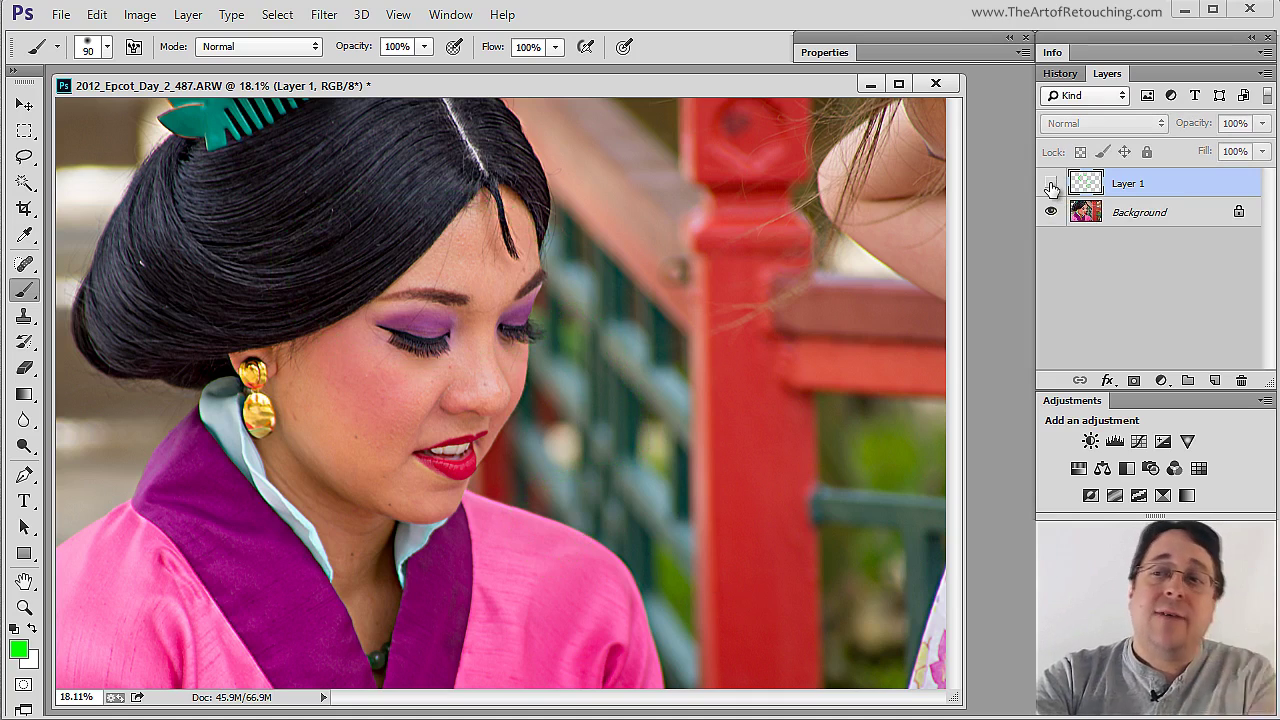
pyautogui.click(1050, 184)
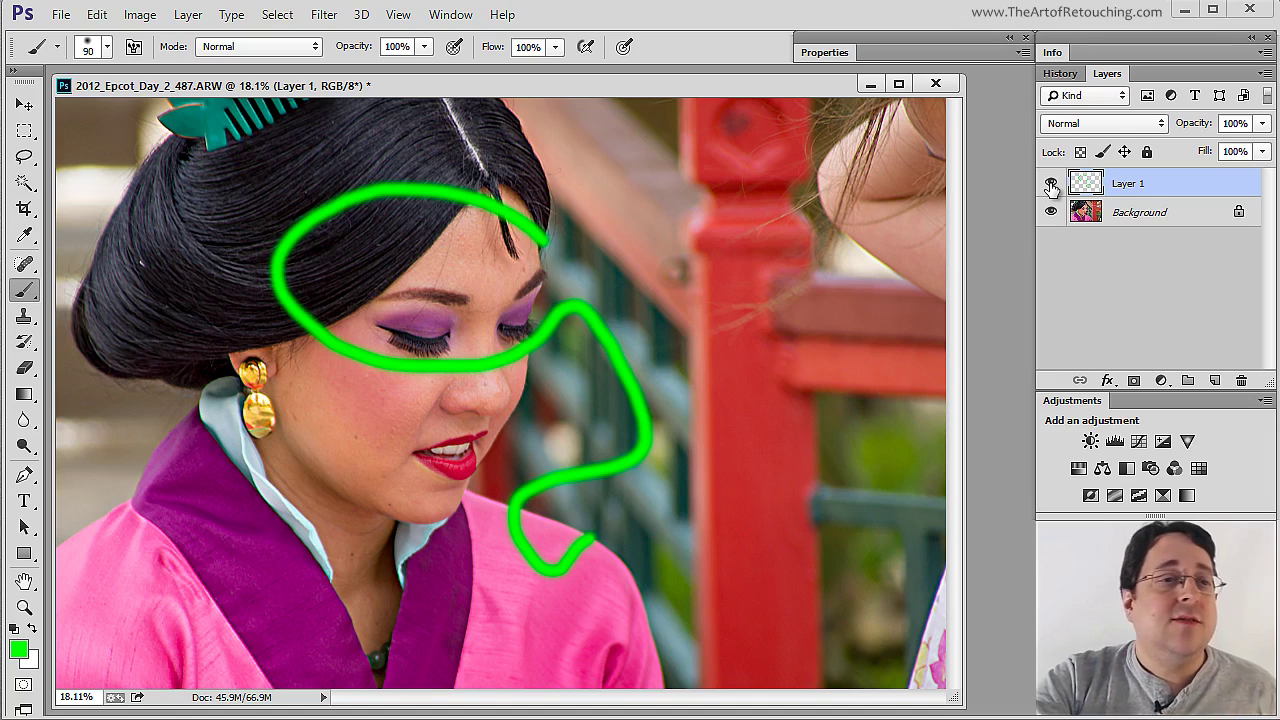
# Step: Erase several gaps and the thick right side from the green stroke, then delete the test layer
pyautogui.click(33, 370)
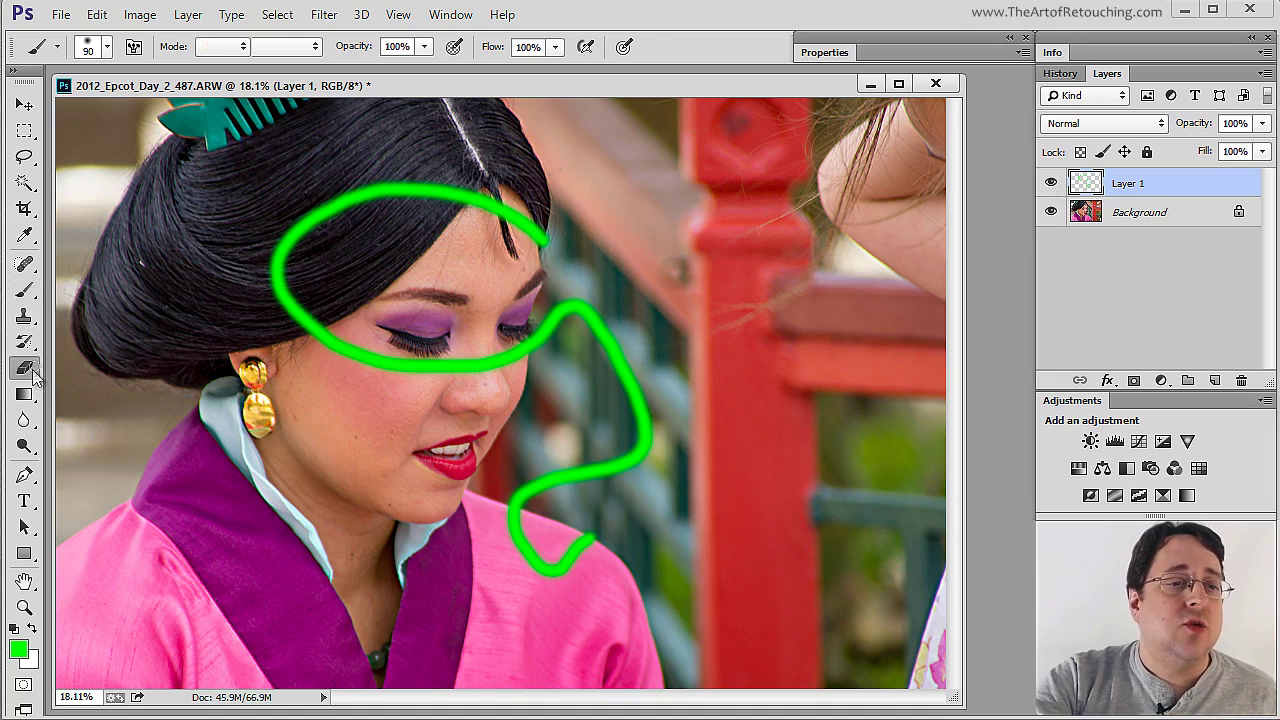
pyautogui.click(323, 213)
pyautogui.click(430, 367)
pyautogui.click(521, 350)
pyautogui.click(572, 468)
pyautogui.click(576, 548)
pyautogui.click(400, 188)
pyautogui.click(462, 366)
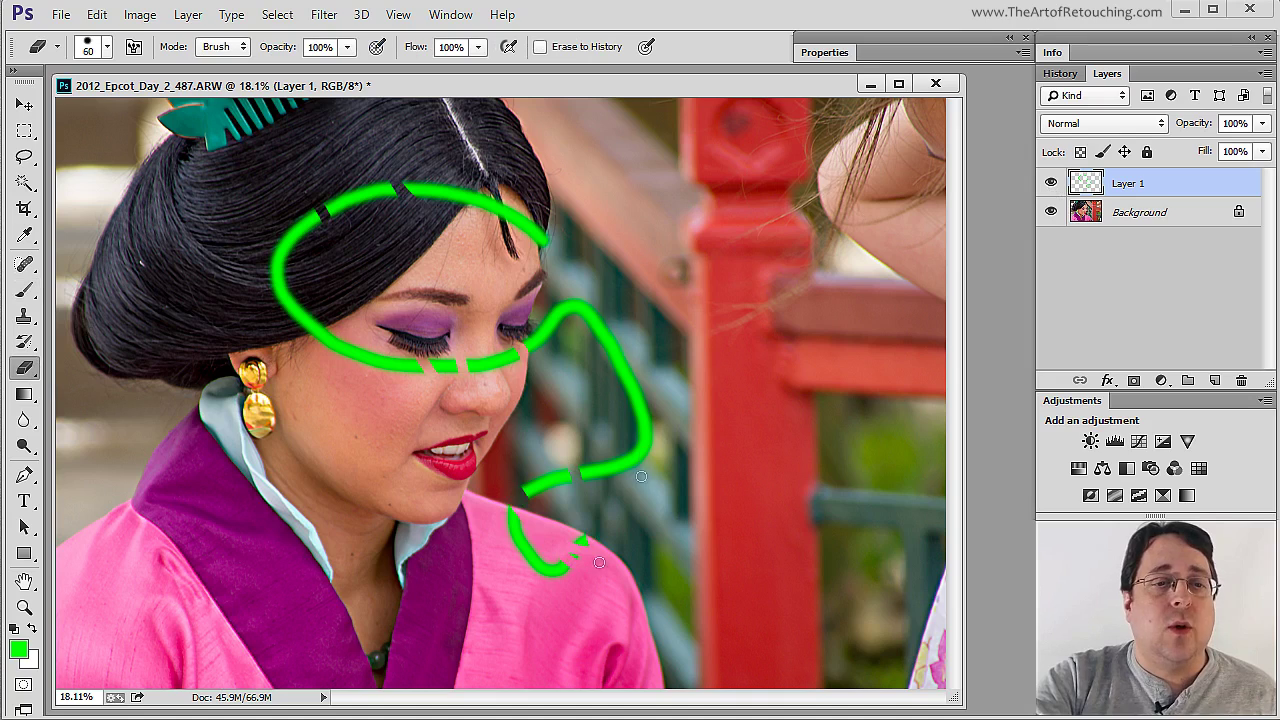
pyautogui.moveTo(641, 476); pyautogui.dragTo(585, 310)
pyautogui.click(477, 365)
pyautogui.click(553, 481)
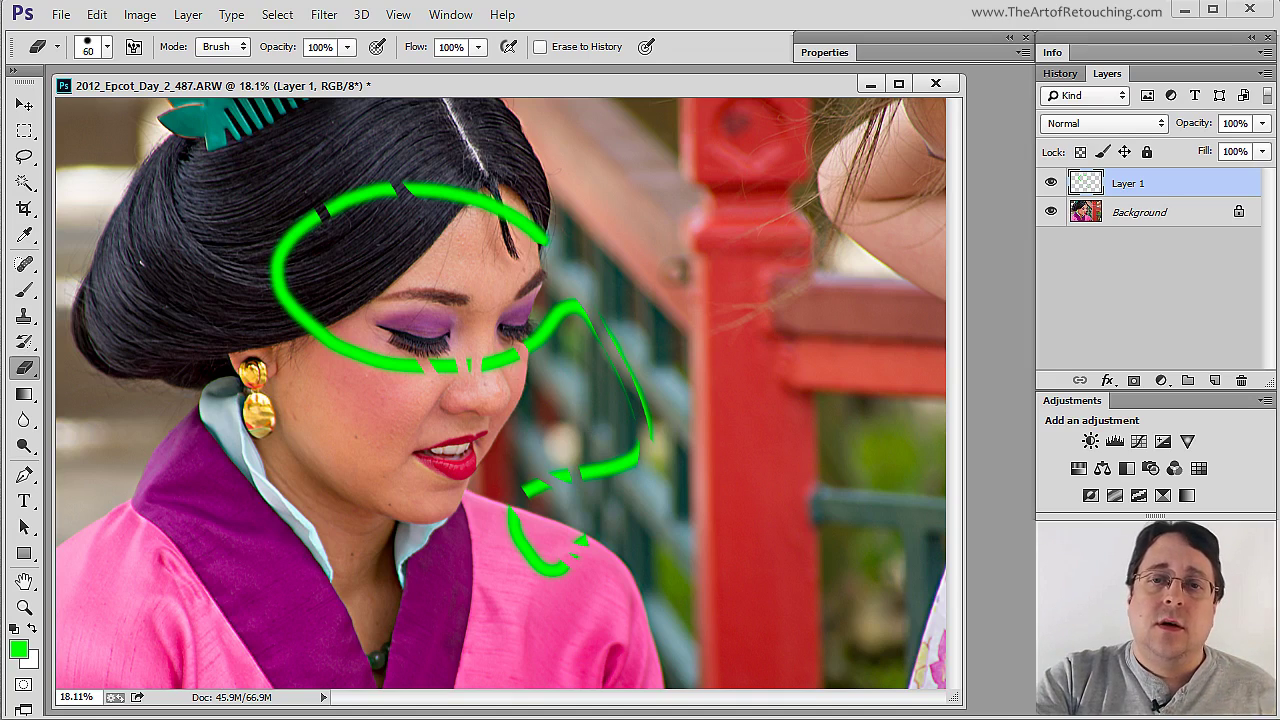
pyautogui.moveTo(1207, 191)
pyautogui.mouseDown()
pyautogui.moveTo(1262, 388)
pyautogui.moveTo(1241, 381)
pyautogui.mouseUp()
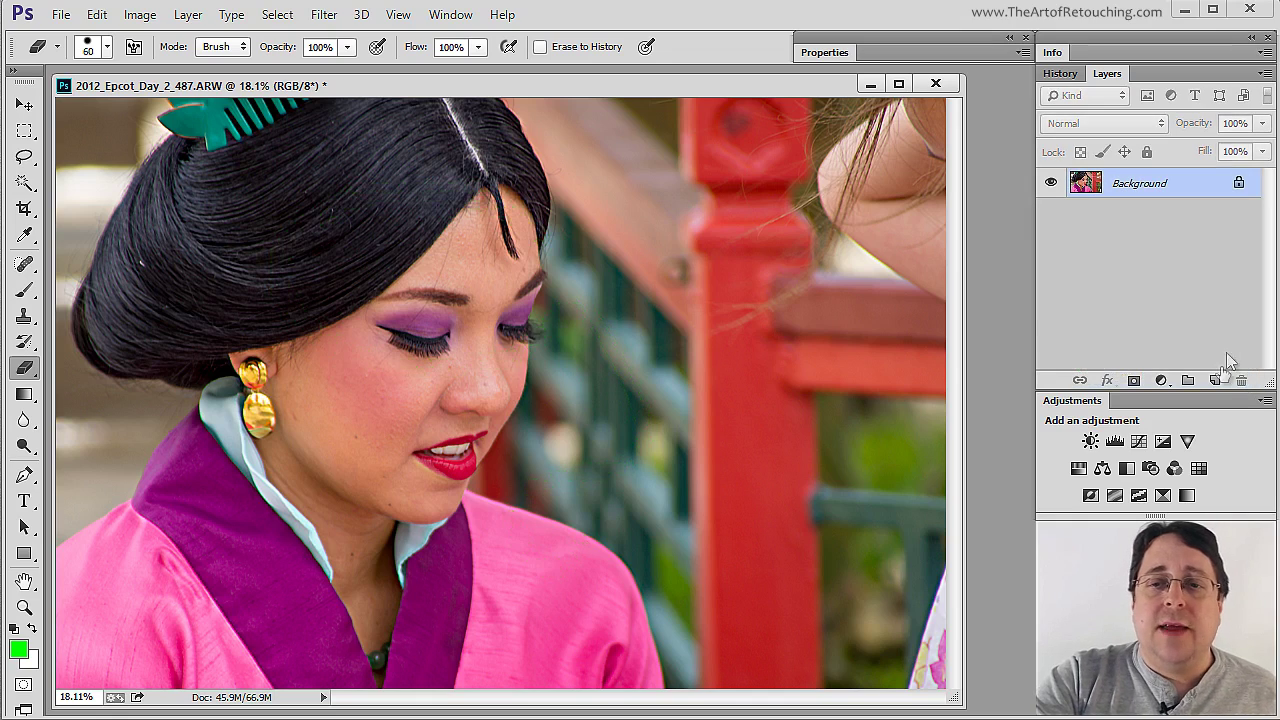
# Step: Add a new empty layer above Background and name it 'Spotting'
pyautogui.click(1217, 380)
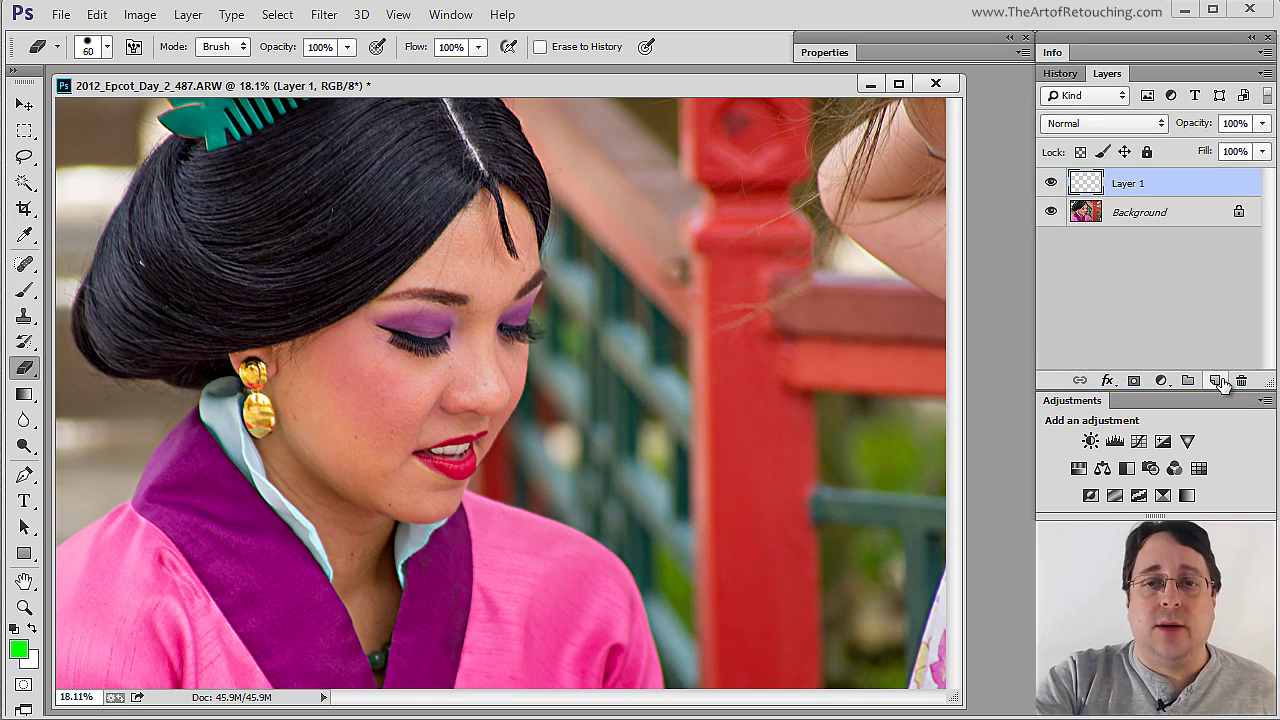
pyautogui.doubleClick(1128, 185)
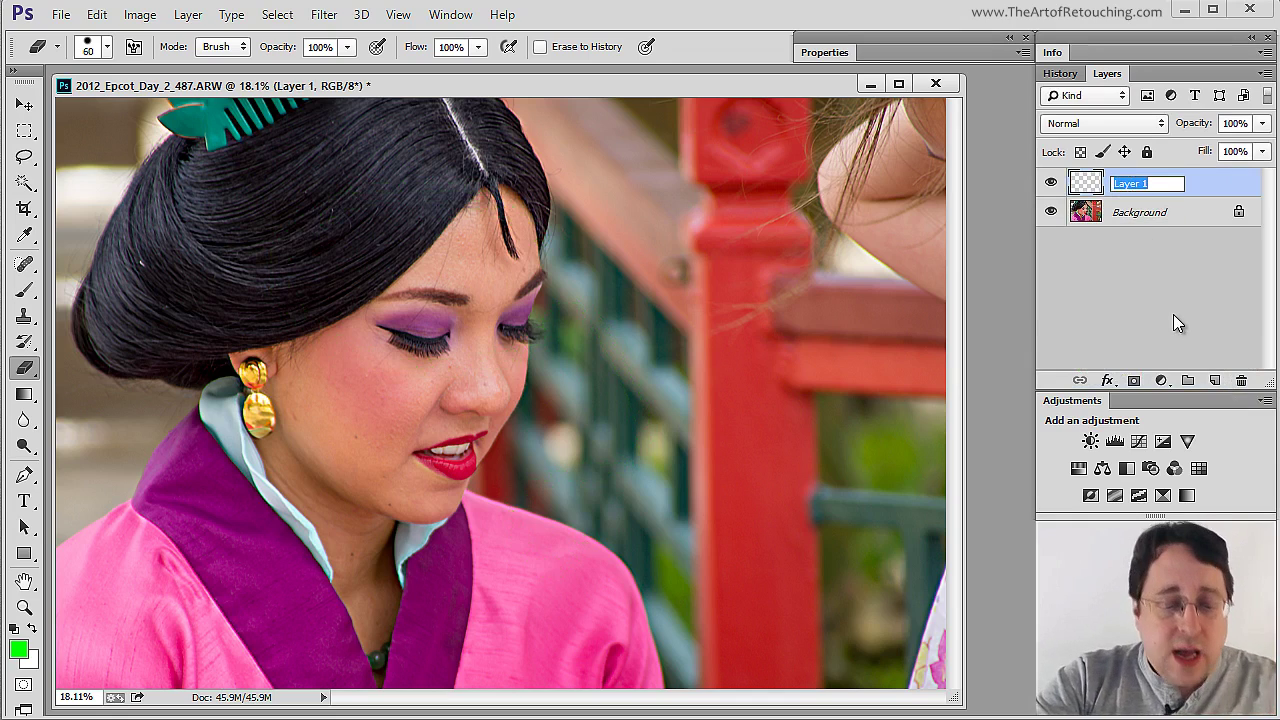
pyautogui.write('Spotting')
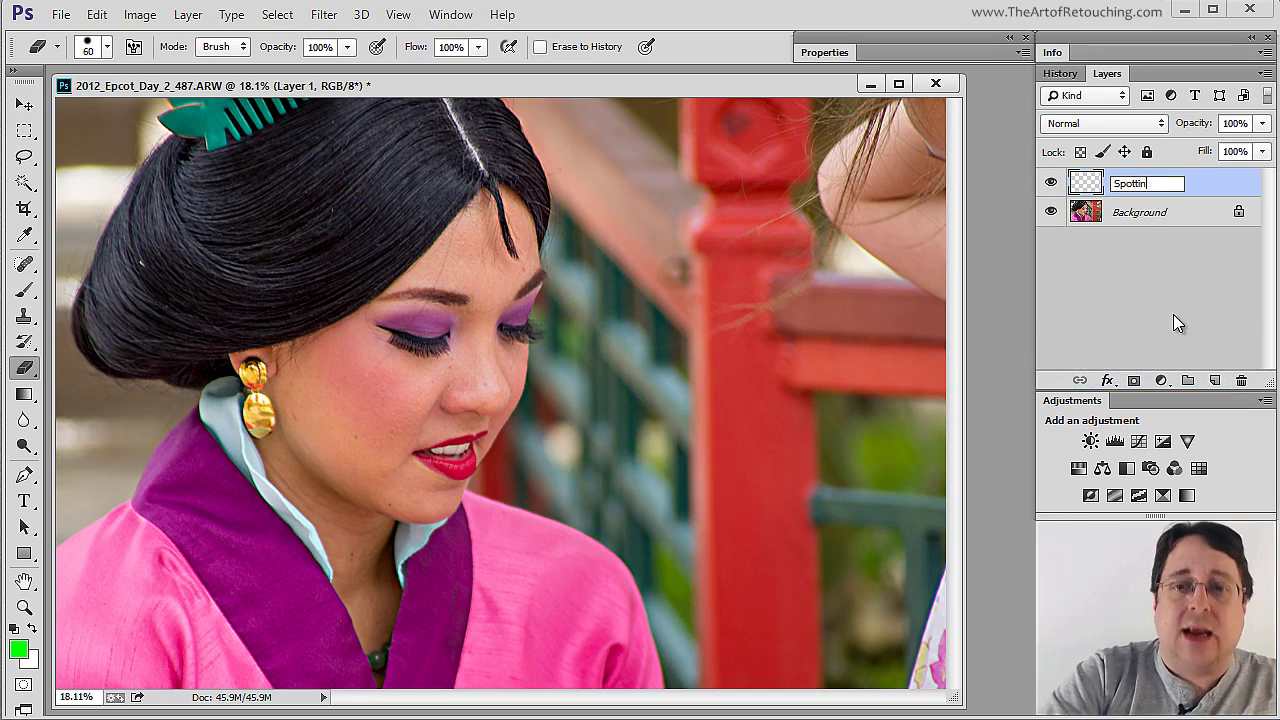
pyautogui.press('Return')
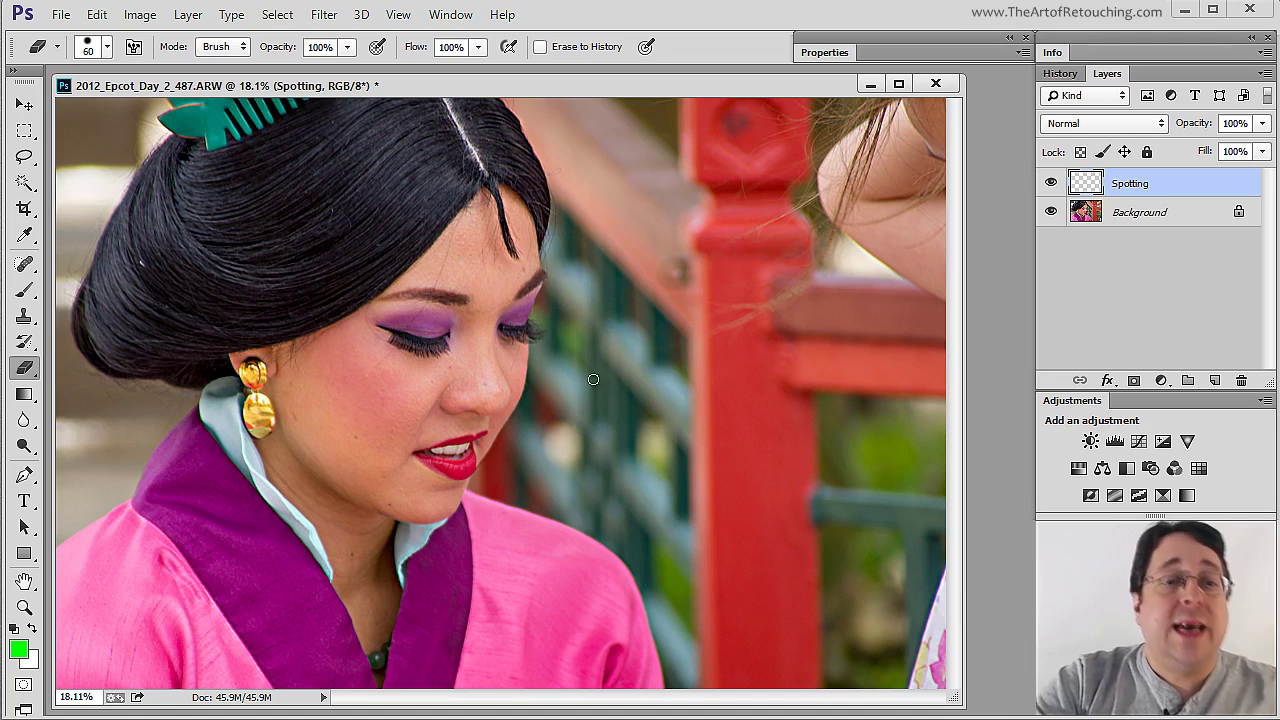
pyautogui.click(24, 607)
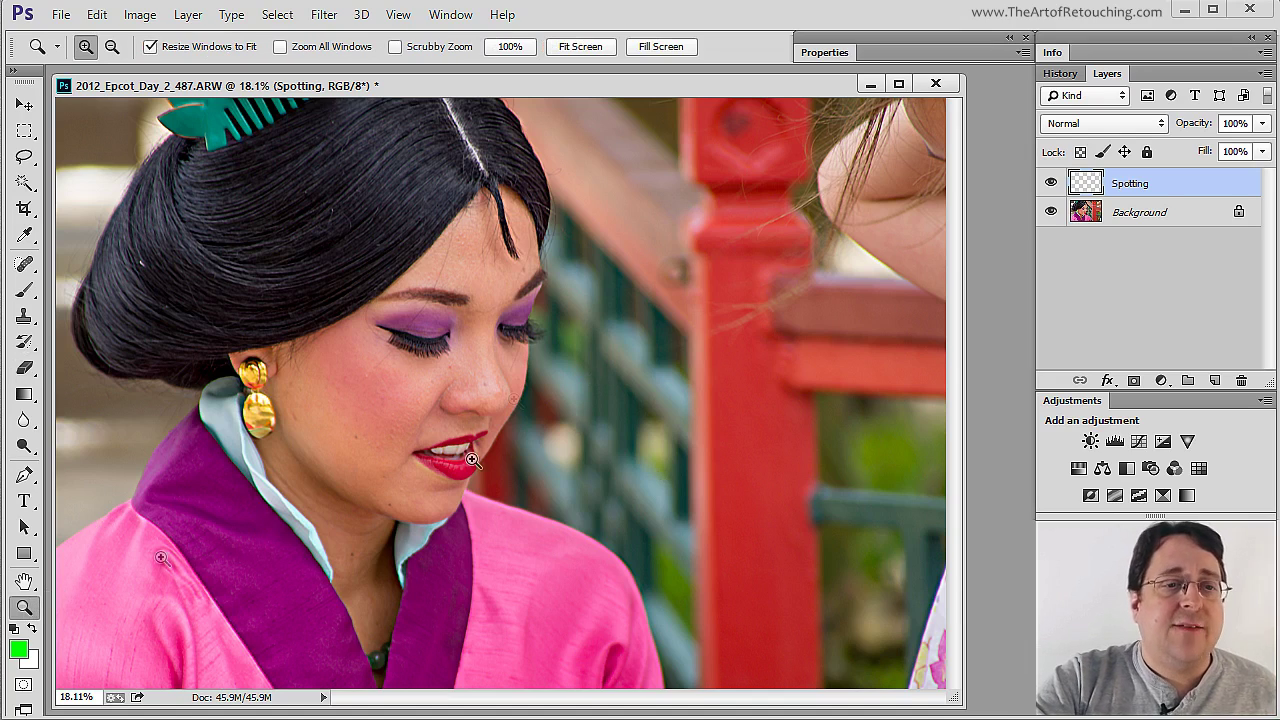
# Step: Zoom in close on the forehead and eyebrows, and choose the Content-Aware Spot Healing Brush
pyautogui.click(443, 283)
pyautogui.click(529, 360)
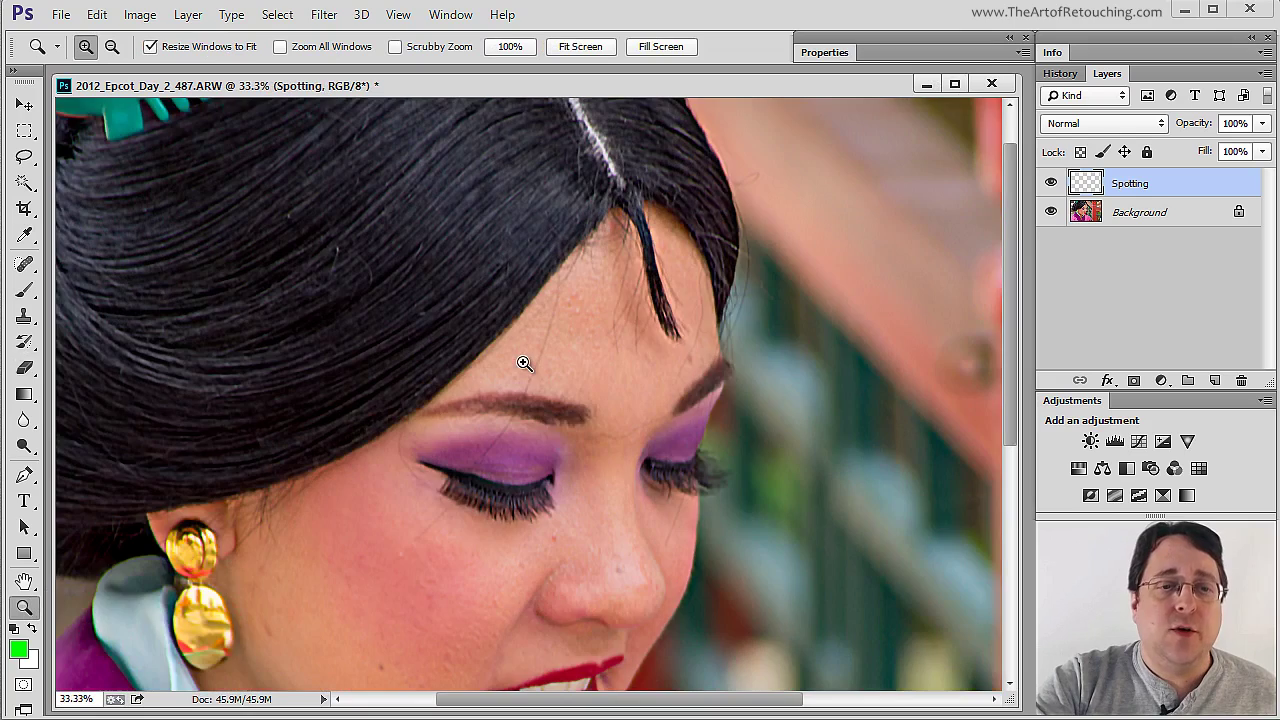
pyautogui.click(530, 377)
pyautogui.click(540, 402)
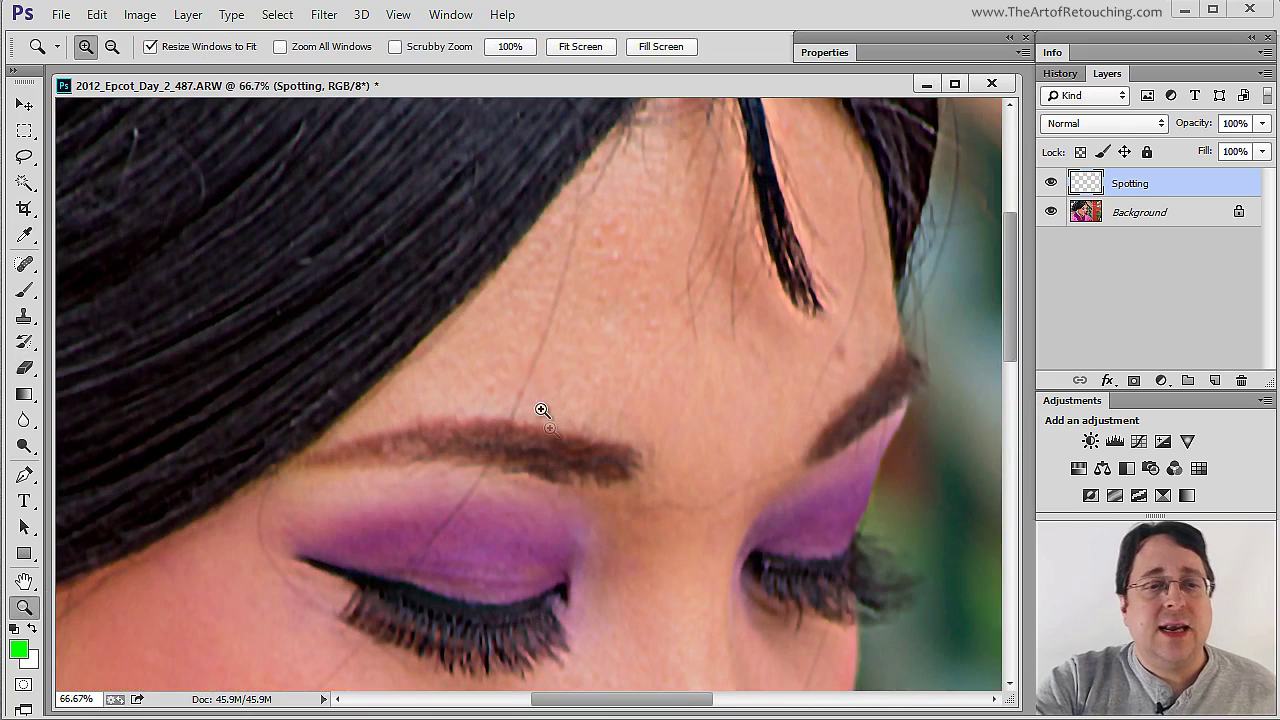
pyautogui.click(29, 268)
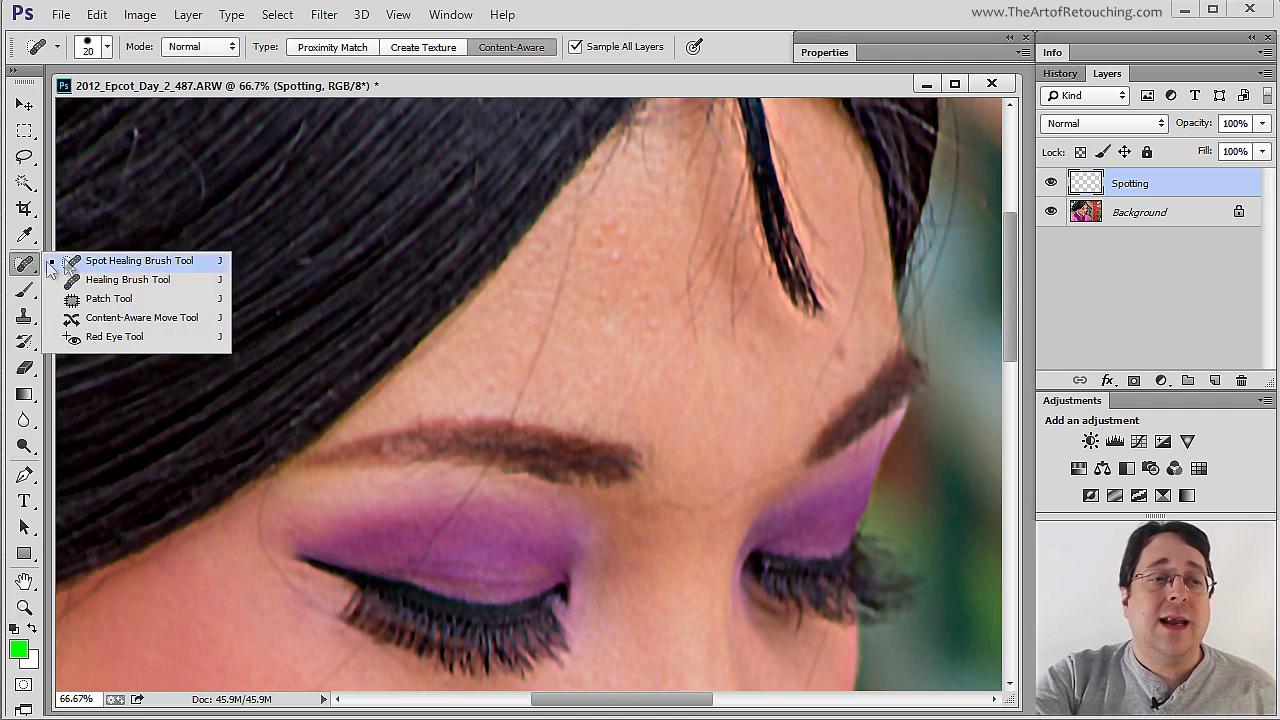
pyautogui.click(137, 263)
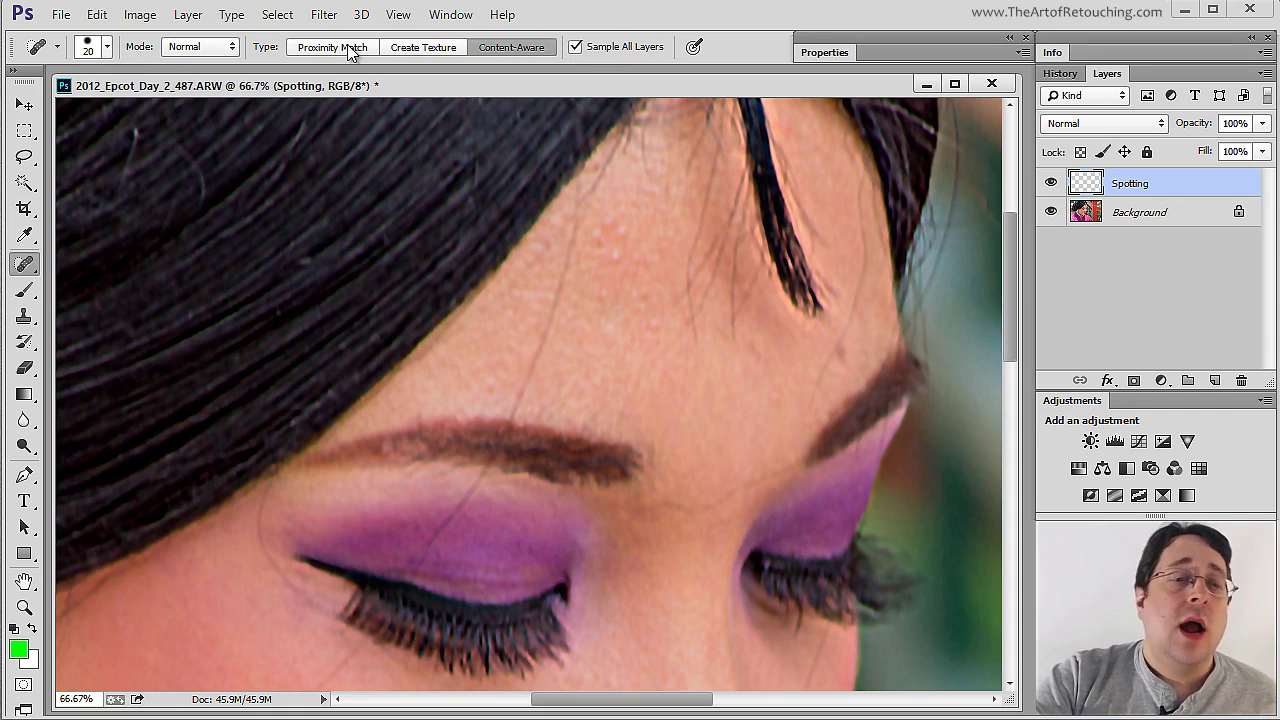
# Step: Test-heal a forehead hair, toggle Background to check Spotting, then enable Sample All Layers
pyautogui.click(575, 48)
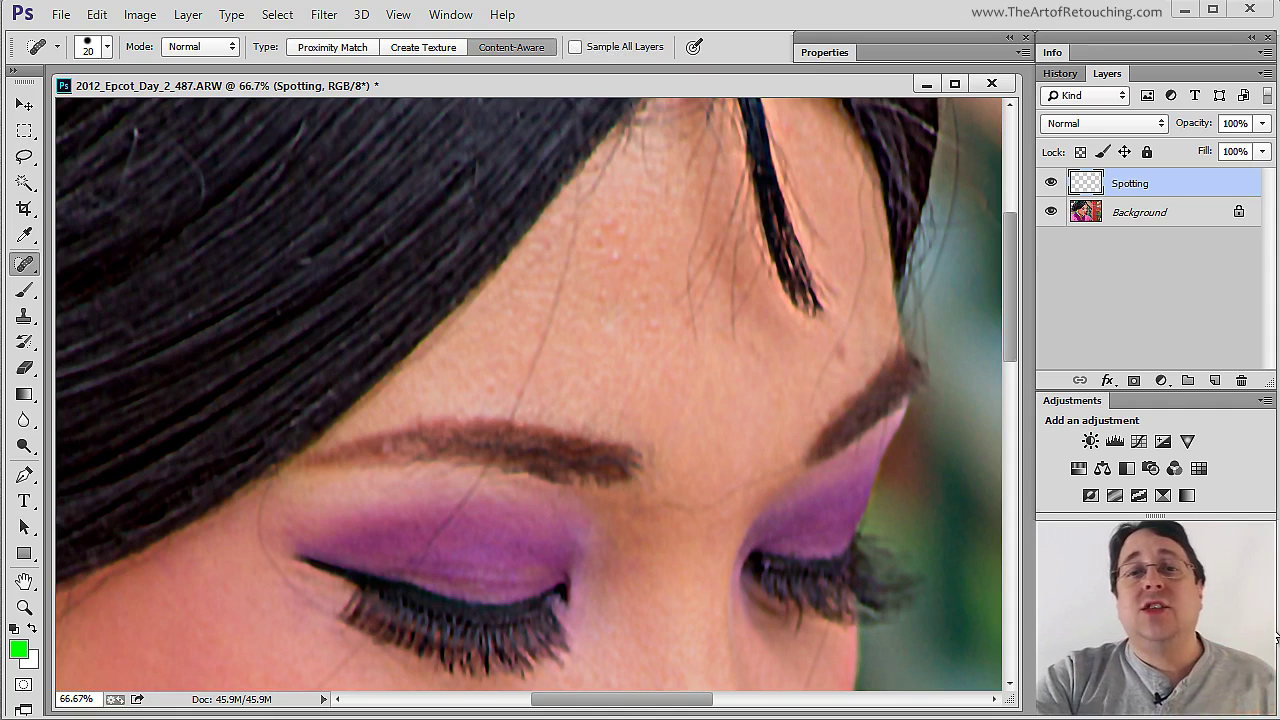
pyautogui.moveTo(573, 232)
pyautogui.mouseDown()
pyautogui.moveTo(502, 416)
pyautogui.moveTo(523, 250)
pyautogui.moveTo(624, 309)
pyautogui.moveTo(553, 230)
pyautogui.moveTo(388, 162)
pyautogui.moveTo(395, 268)
pyautogui.moveTo(490, 341)
pyautogui.moveTo(990, 450)
pyautogui.mouseUp()
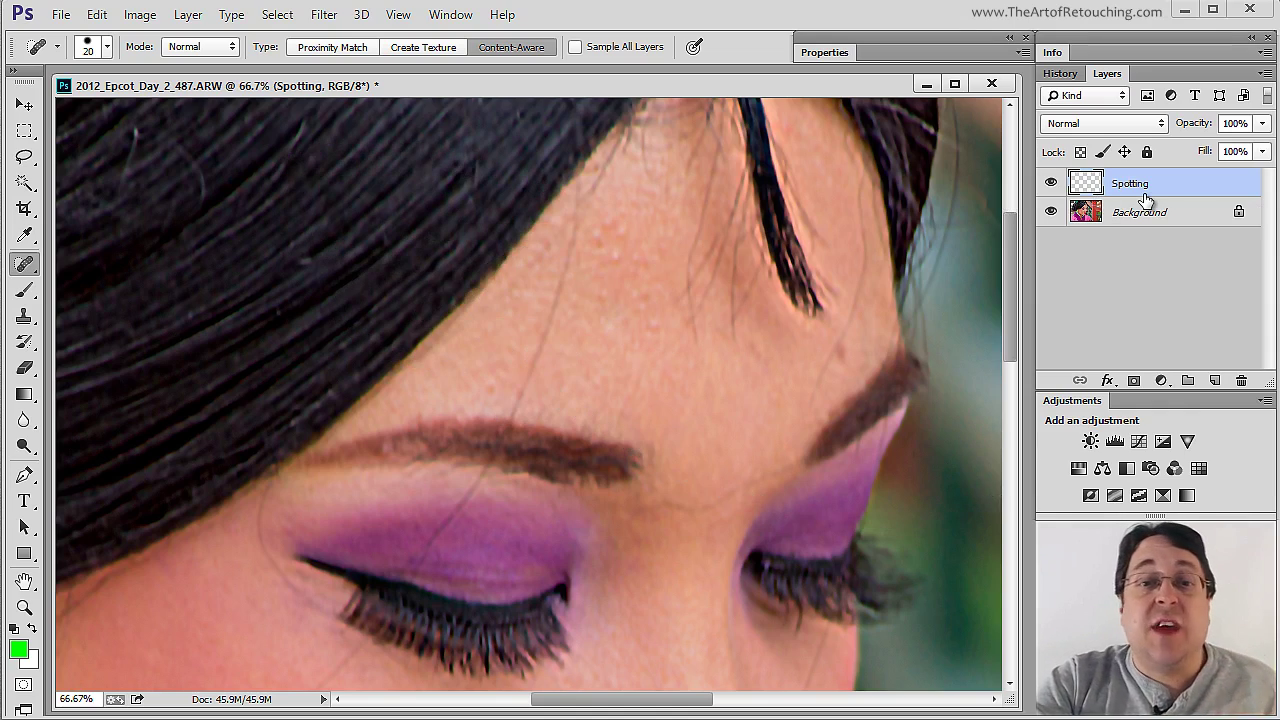
pyautogui.click(1053, 211)
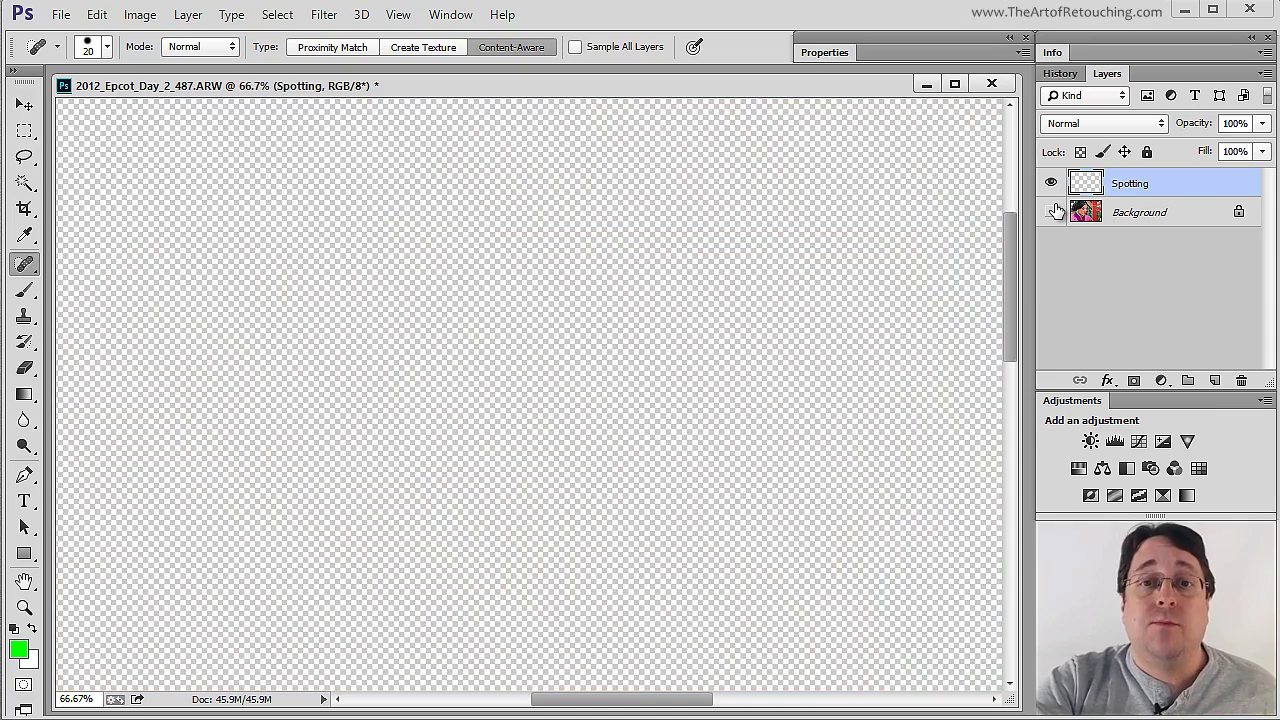
pyautogui.click(1053, 211)
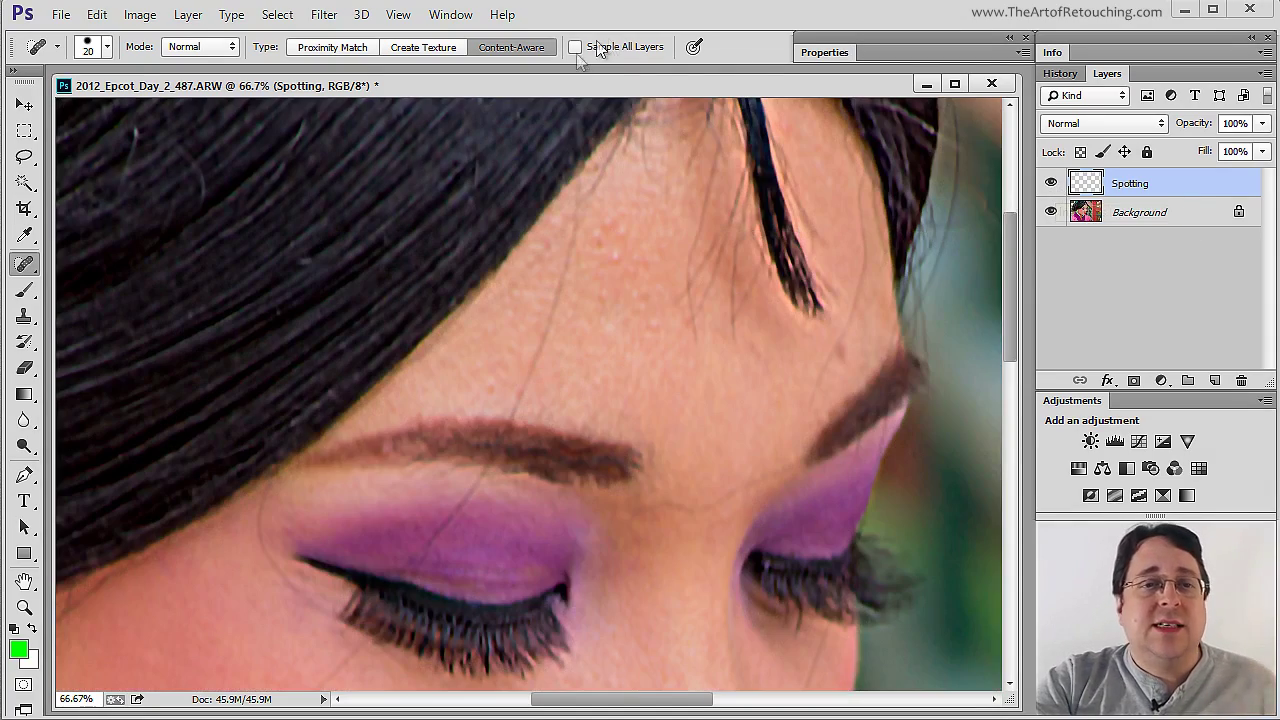
pyautogui.click(1052, 212)
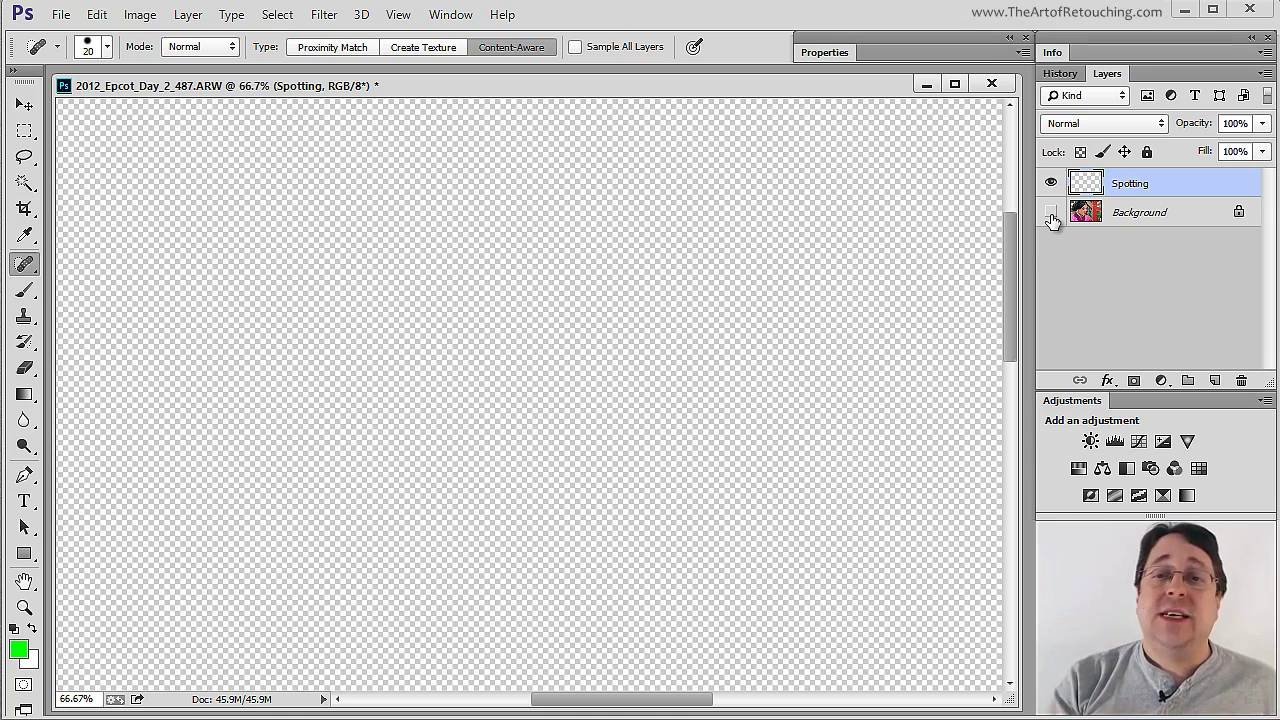
pyautogui.click(1052, 212)
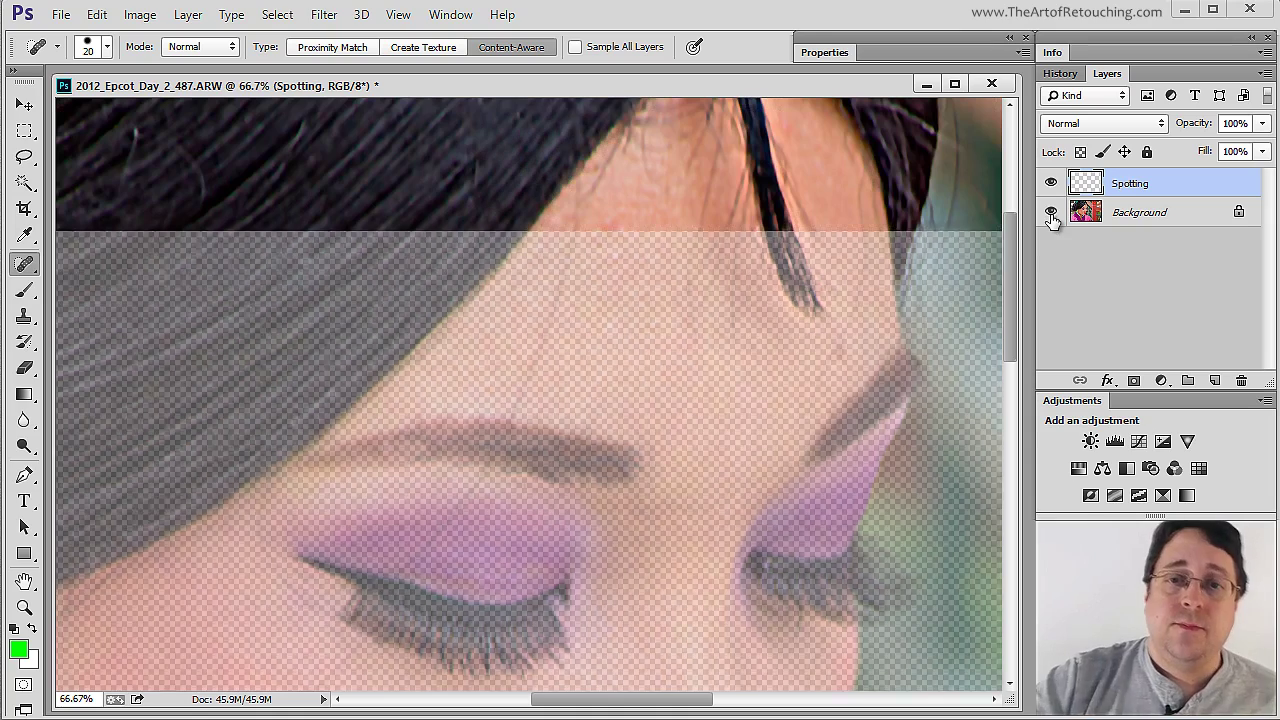
pyautogui.click(576, 47)
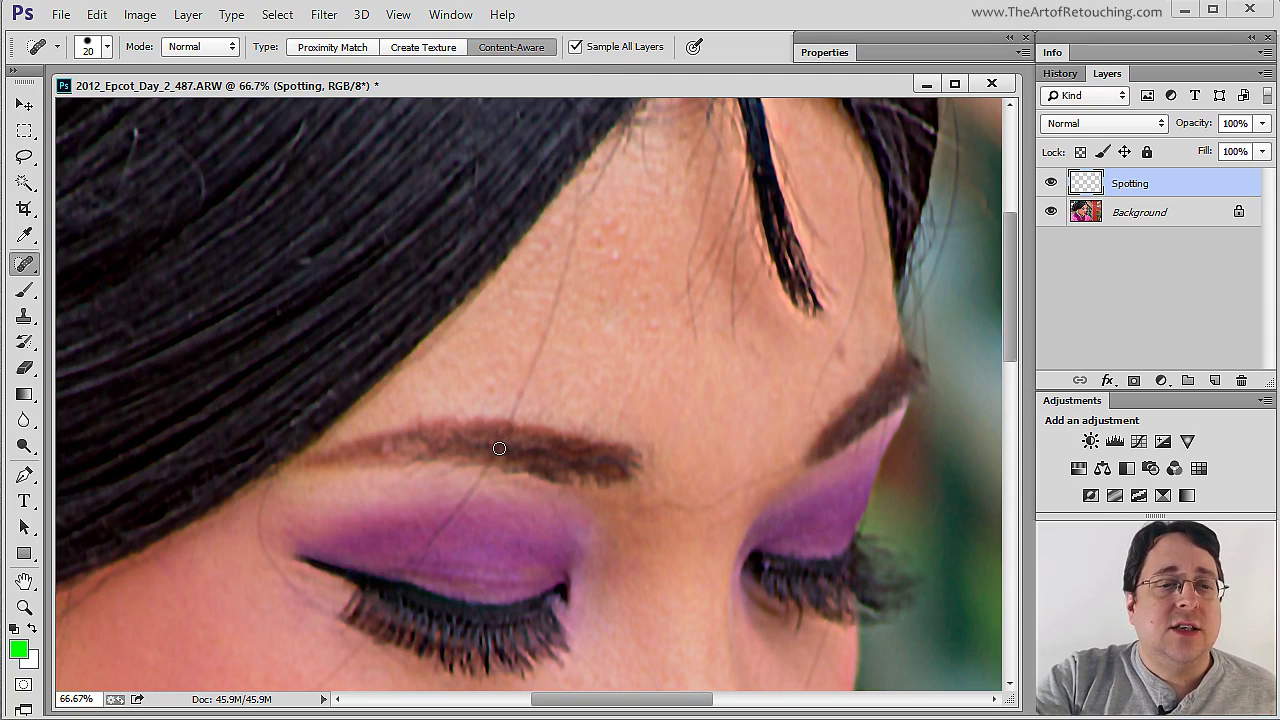
# Step: Heal the stray hairs running from the eyebrow up the forehead and into the eyeshadow
pyautogui.moveTo(499, 448); pyautogui.dragTo(578, 213)
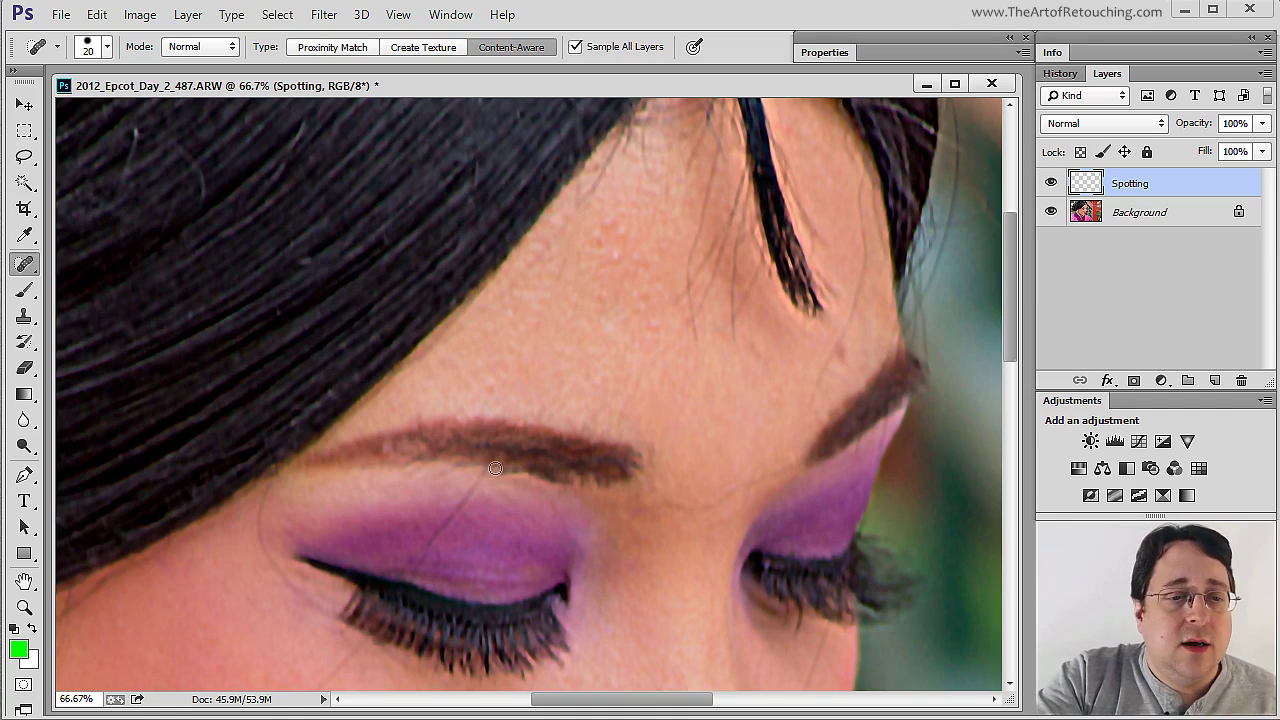
pyautogui.moveTo(493, 459); pyautogui.dragTo(418, 562)
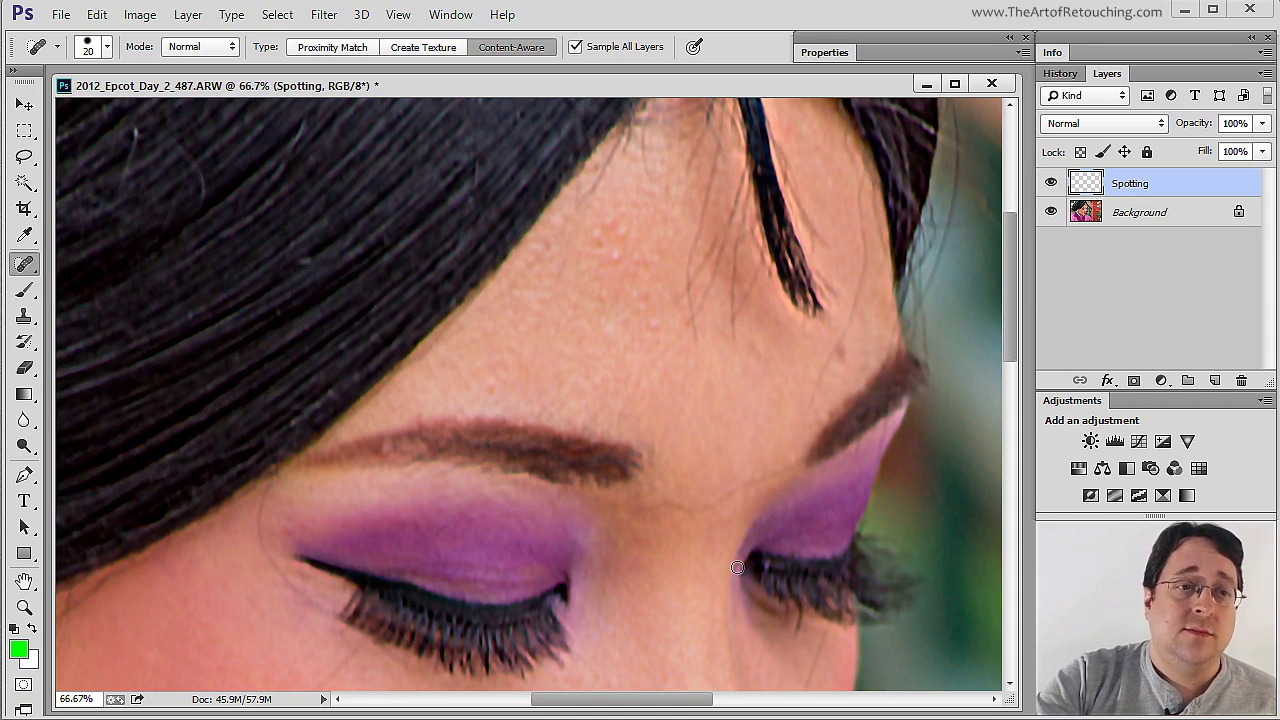
pyautogui.rightClick(28, 265)
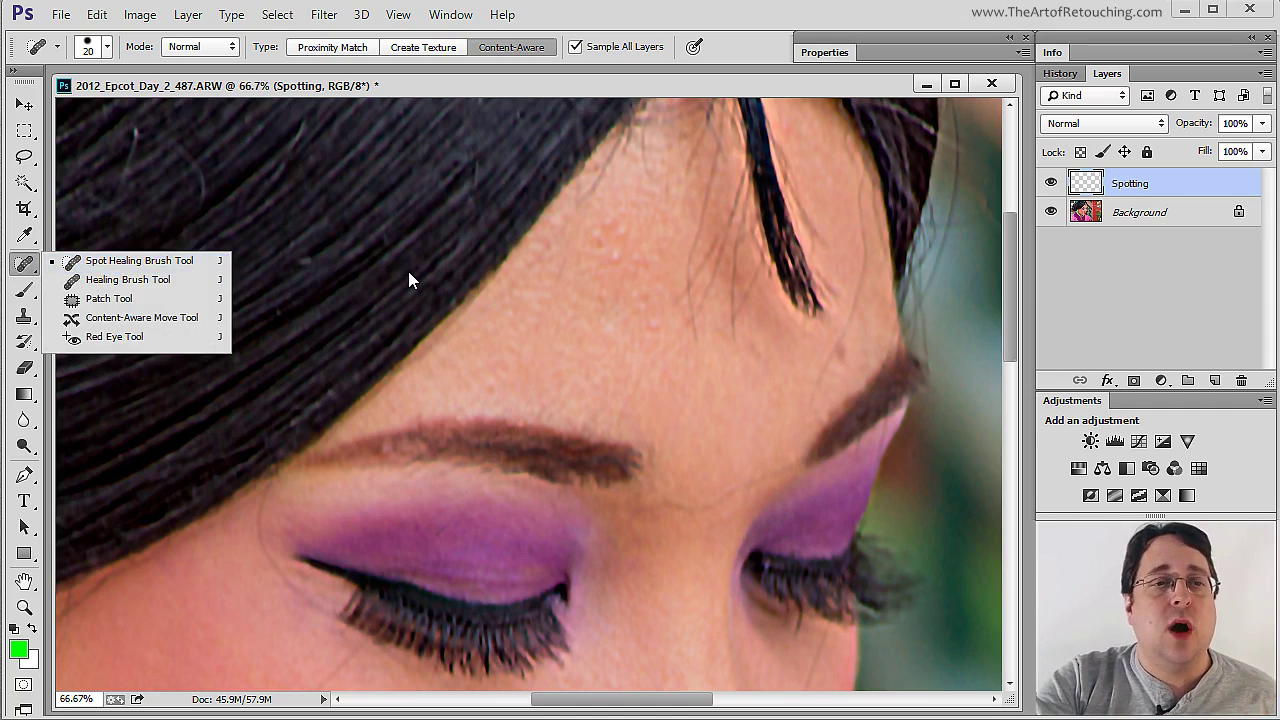
pyautogui.click(635, 30)
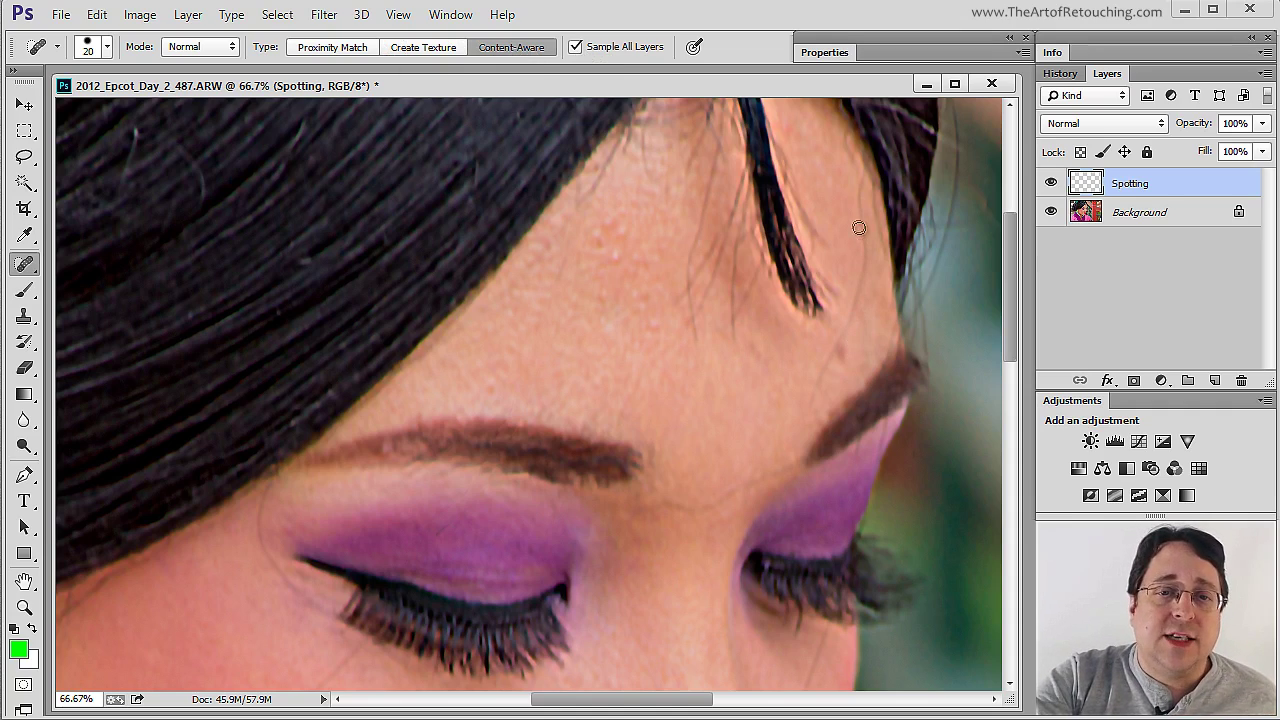
# Step: Heal the remaining stray hairs along the forehead, hairline and between the eyebrows
pyautogui.moveTo(858, 203)
pyautogui.mouseDown()
pyautogui.moveTo(861, 297)
pyautogui.moveTo(806, 412)
pyautogui.mouseUp()
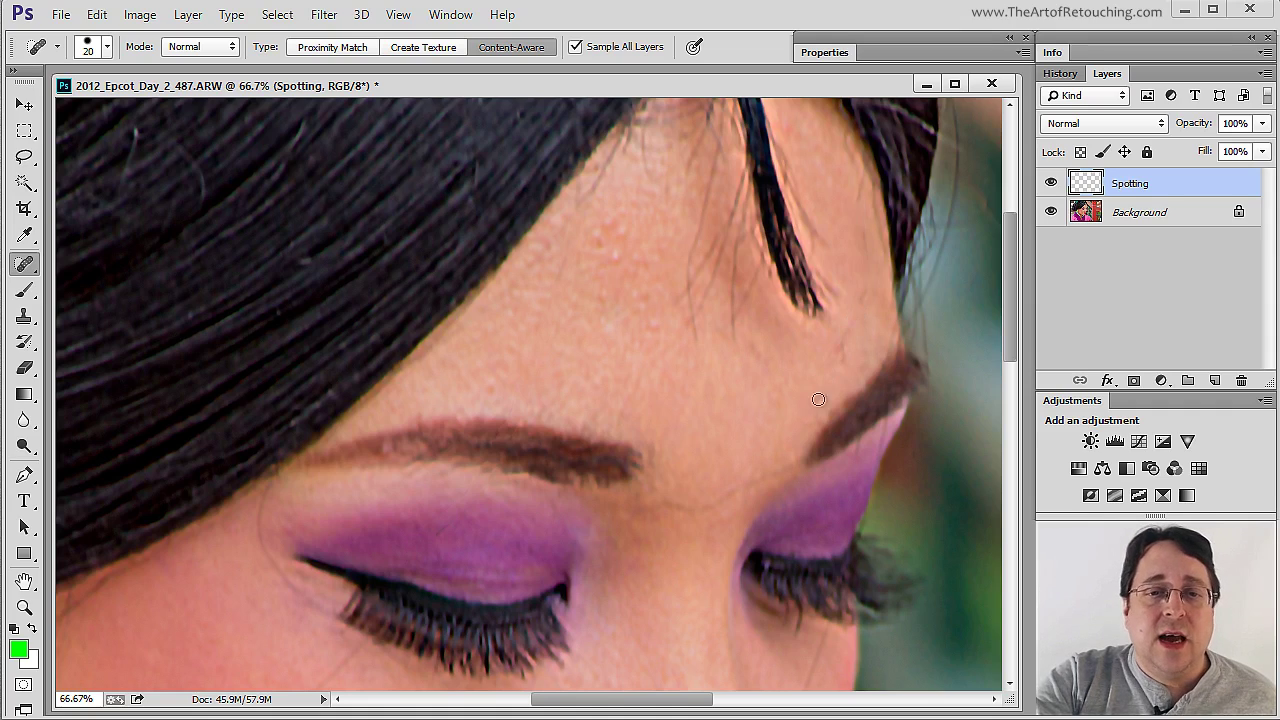
pyautogui.moveTo(861, 292)
pyautogui.mouseDown()
pyautogui.moveTo(838, 367)
pyautogui.moveTo(848, 342)
pyautogui.moveTo(845, 395)
pyautogui.mouseUp()
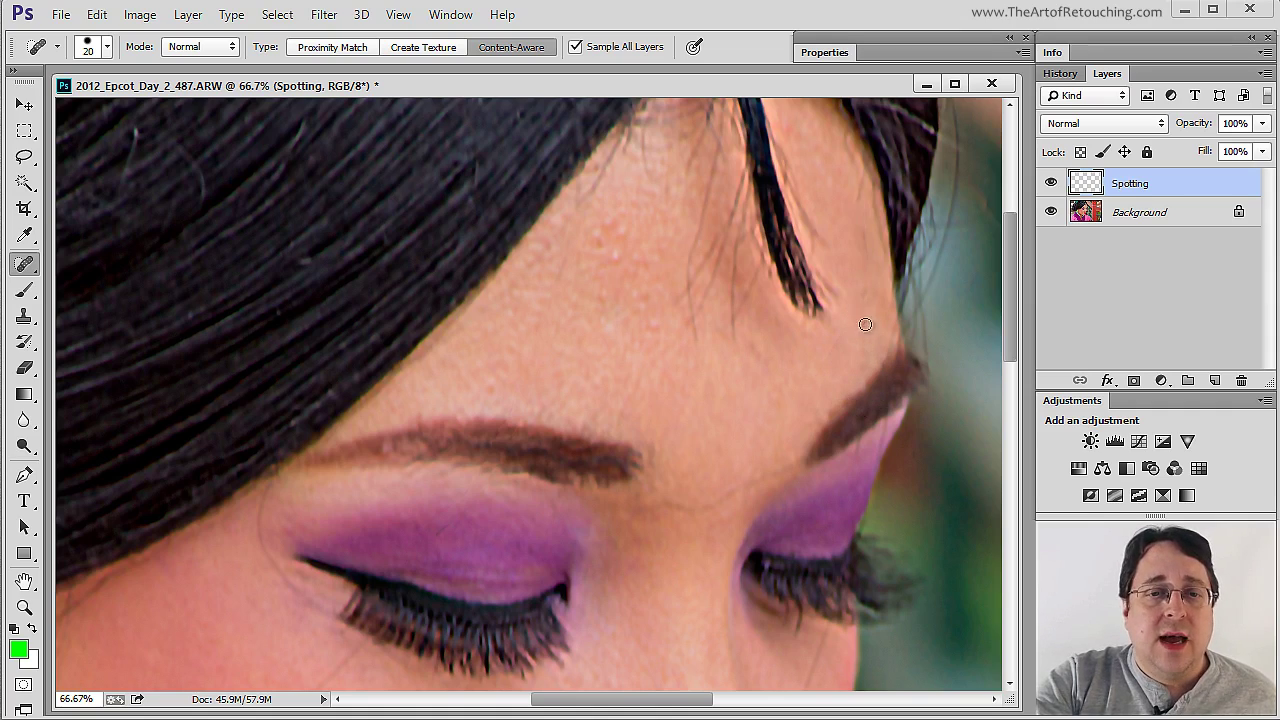
pyautogui.moveTo(735, 336); pyautogui.dragTo(742, 280)
pyautogui.moveTo(693, 340); pyautogui.dragTo(711, 163)
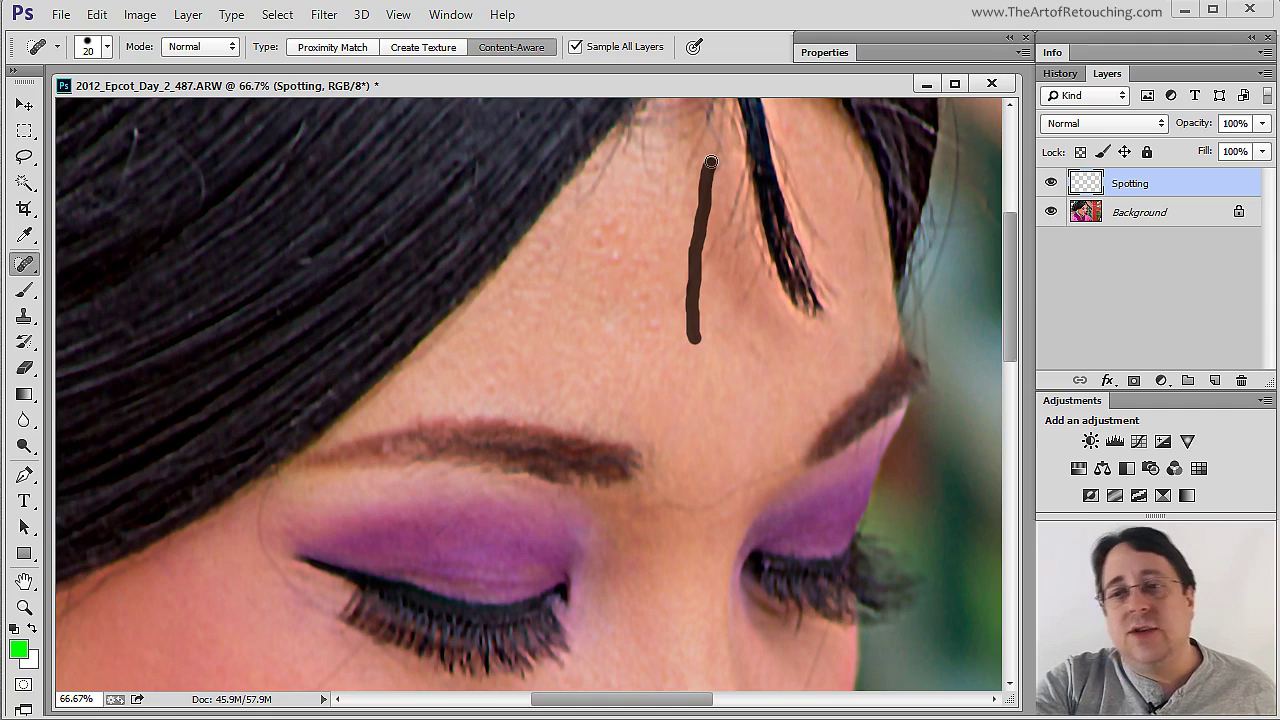
pyautogui.moveTo(676, 303); pyautogui.dragTo(733, 205)
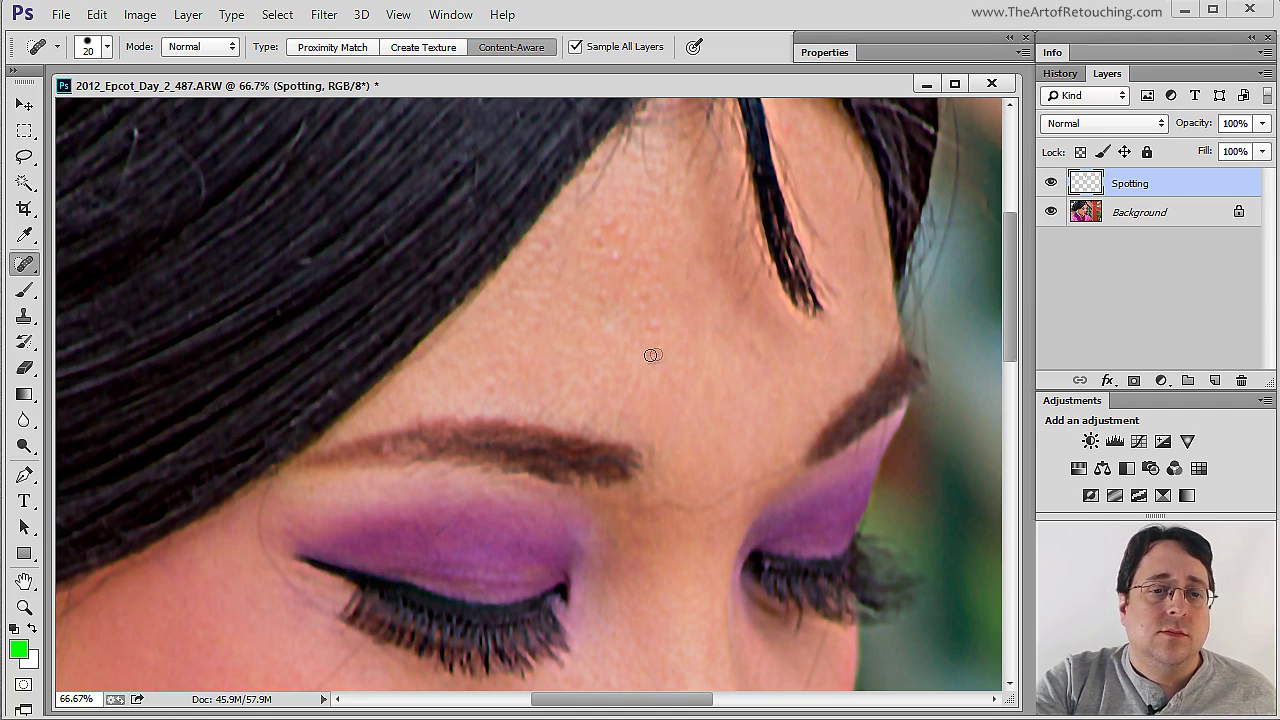
pyautogui.moveTo(672, 506); pyautogui.dragTo(784, 469)
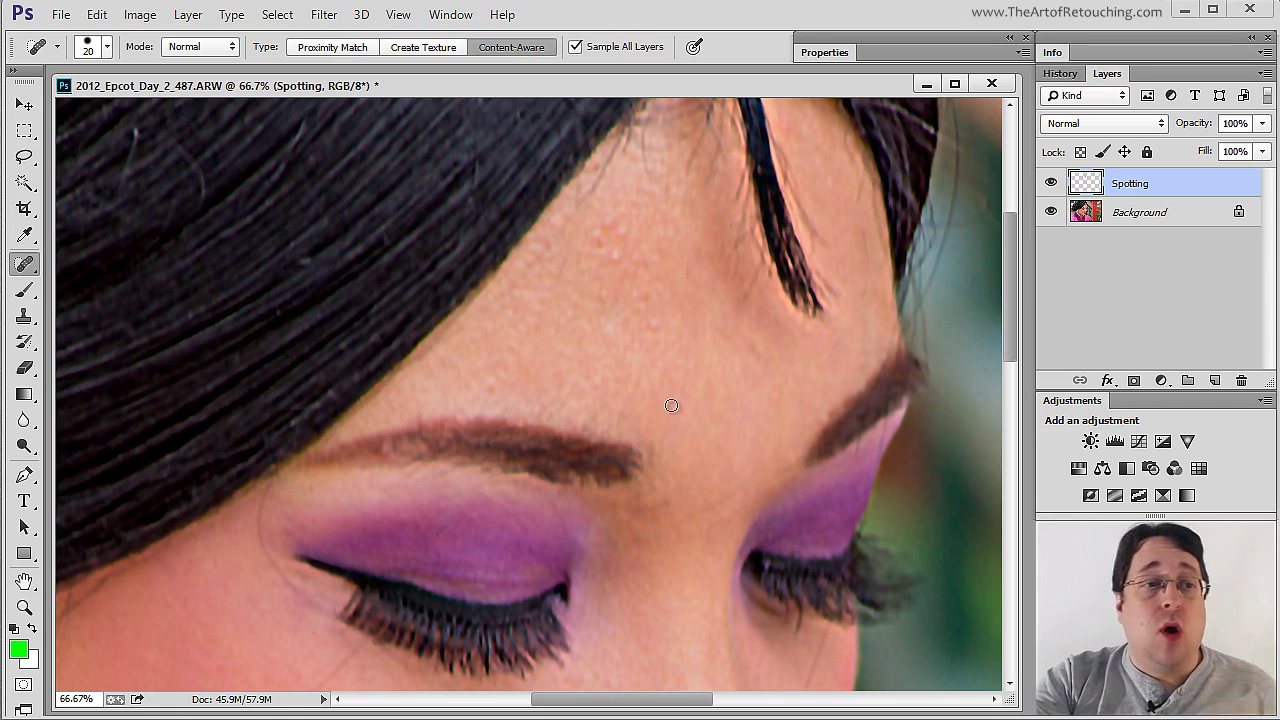
pyautogui.click(107, 47)
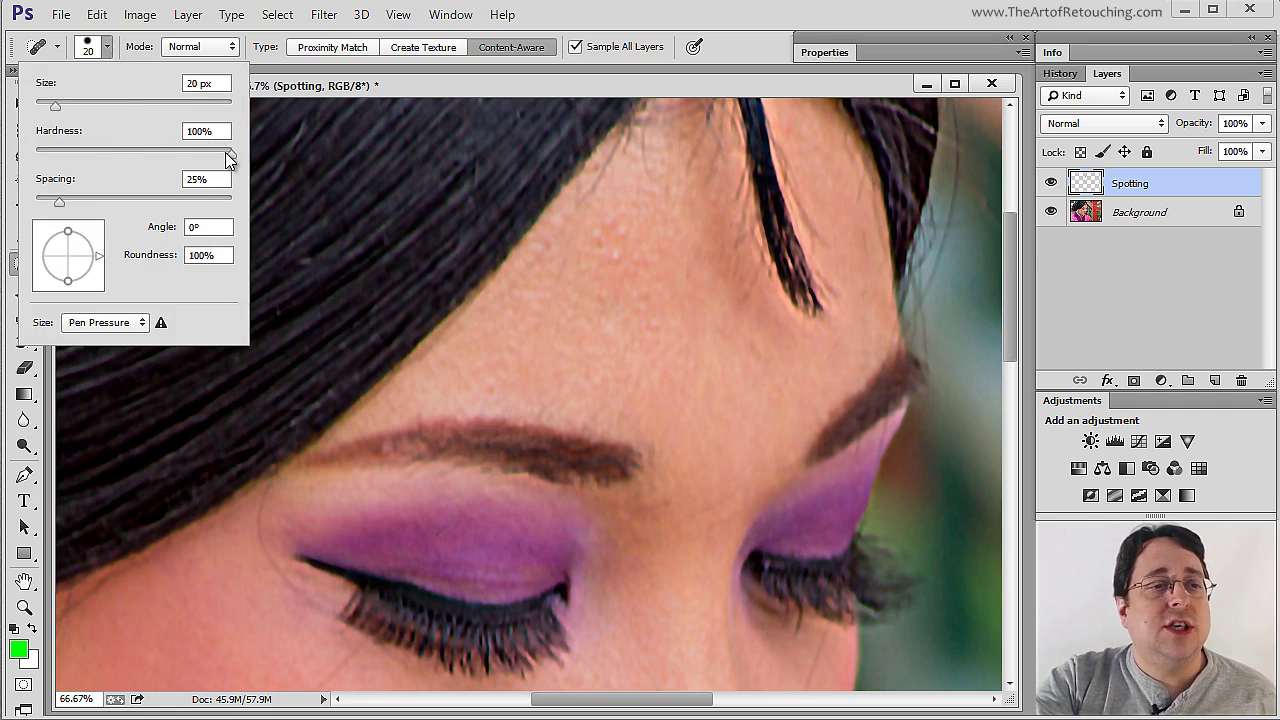
# Step: Soften the brush hardness to about 33% and check the strokes by hiding the Background
pyautogui.moveTo(228, 154); pyautogui.dragTo(103, 168)
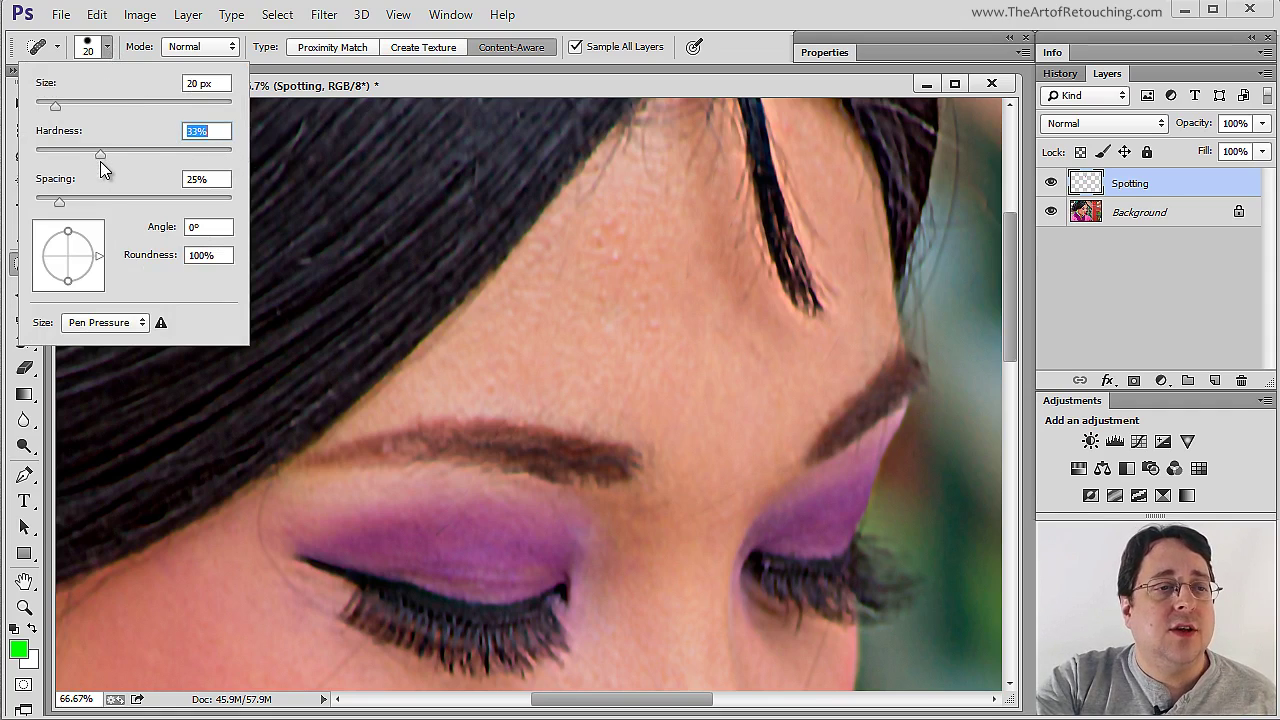
pyautogui.press('Return')
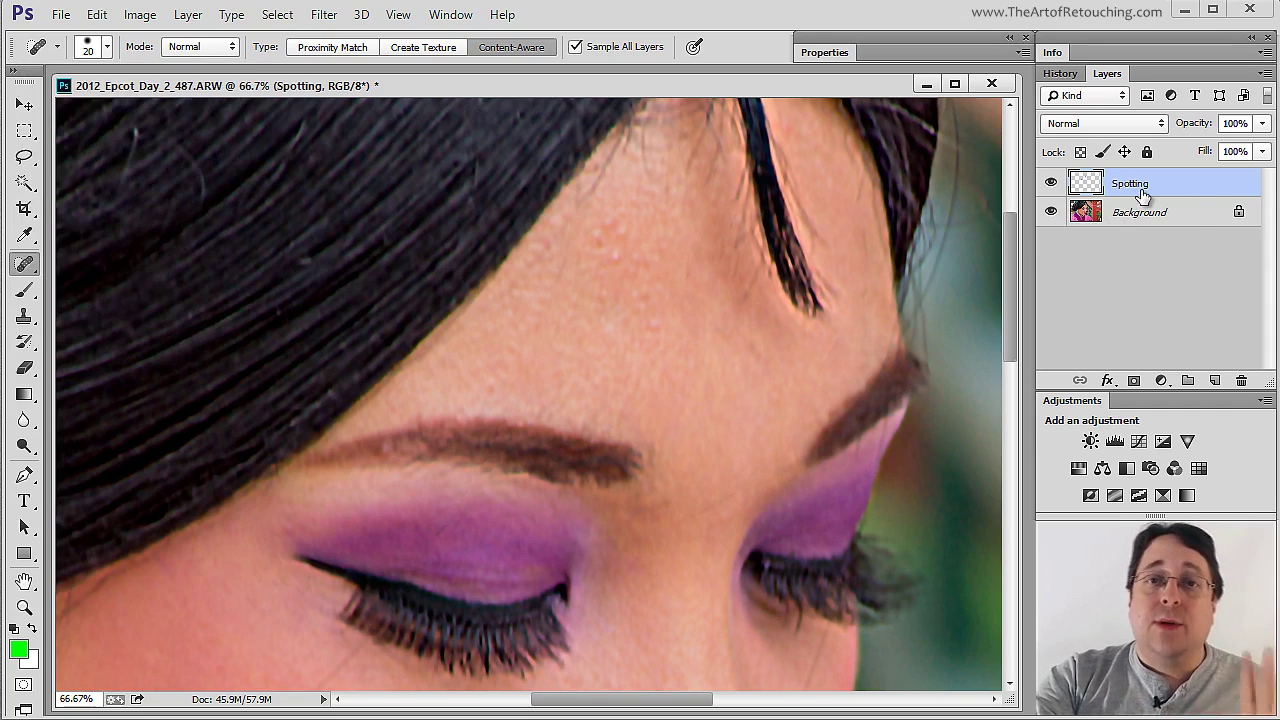
pyautogui.click(1051, 212)
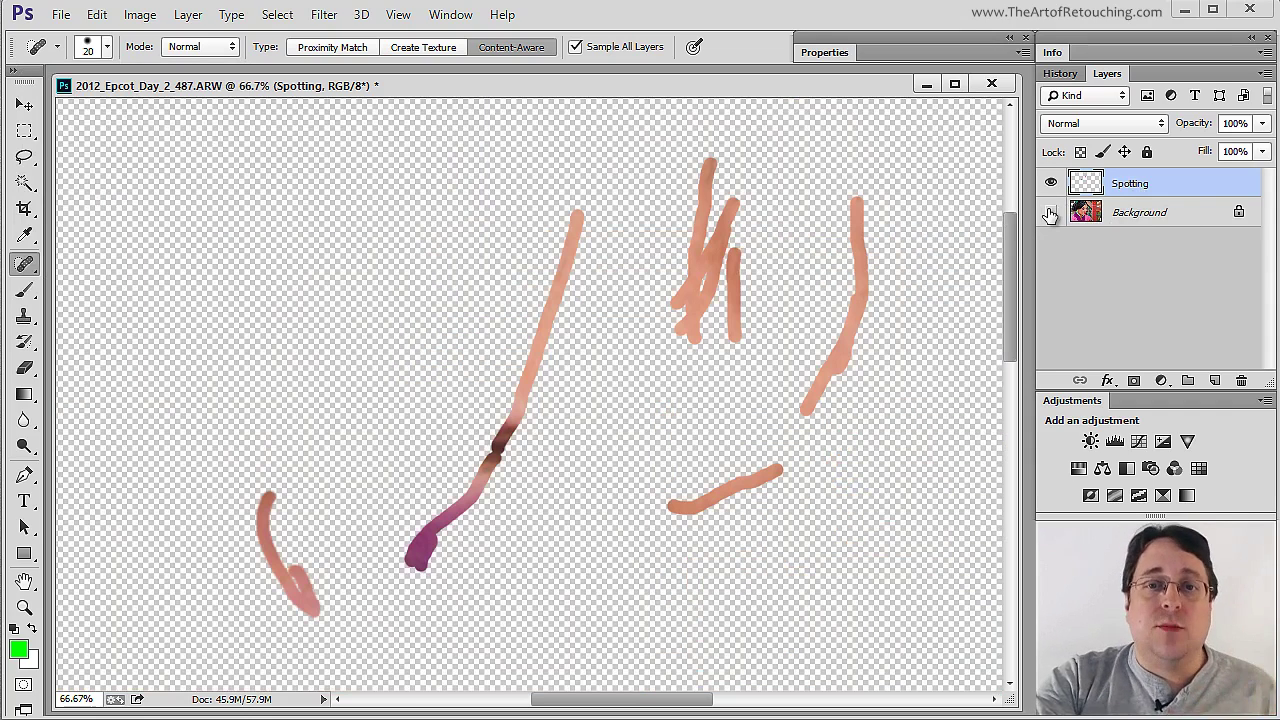
pyautogui.click(1050, 213)
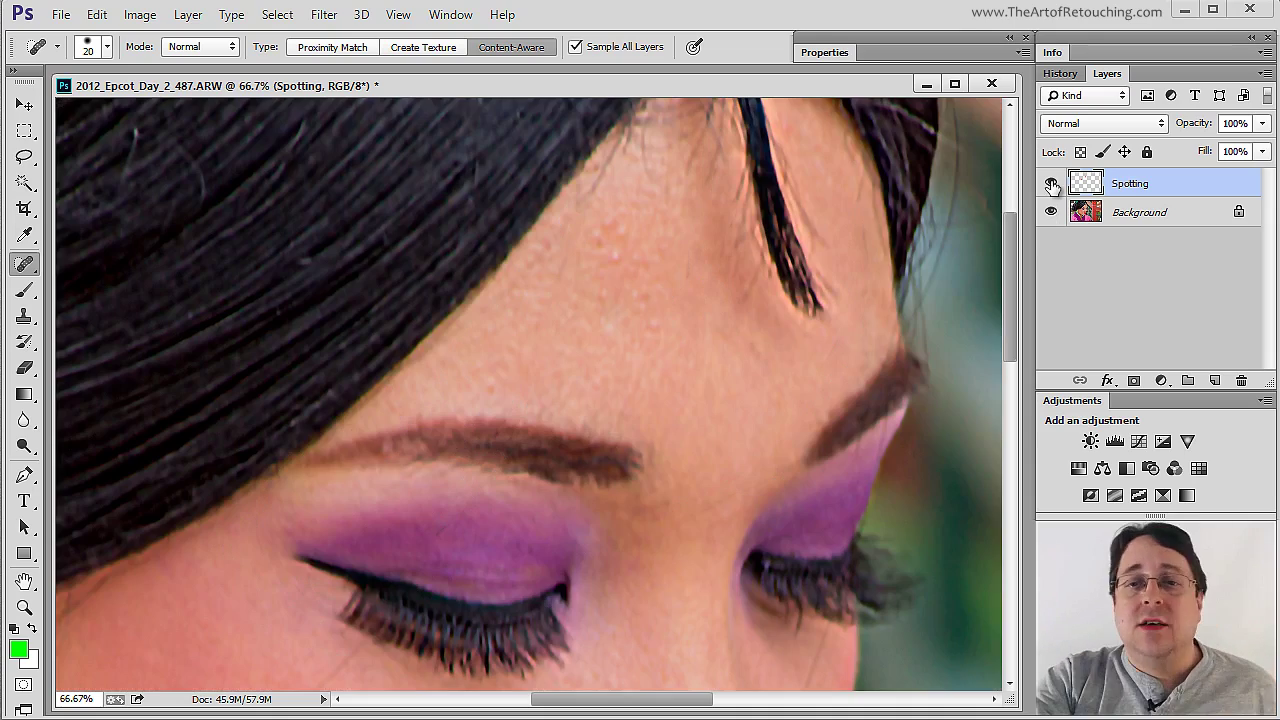
# Step: Compare before and after by toggling the Spotting layer, then heal the dark nose blemish
pyautogui.click(1051, 184)
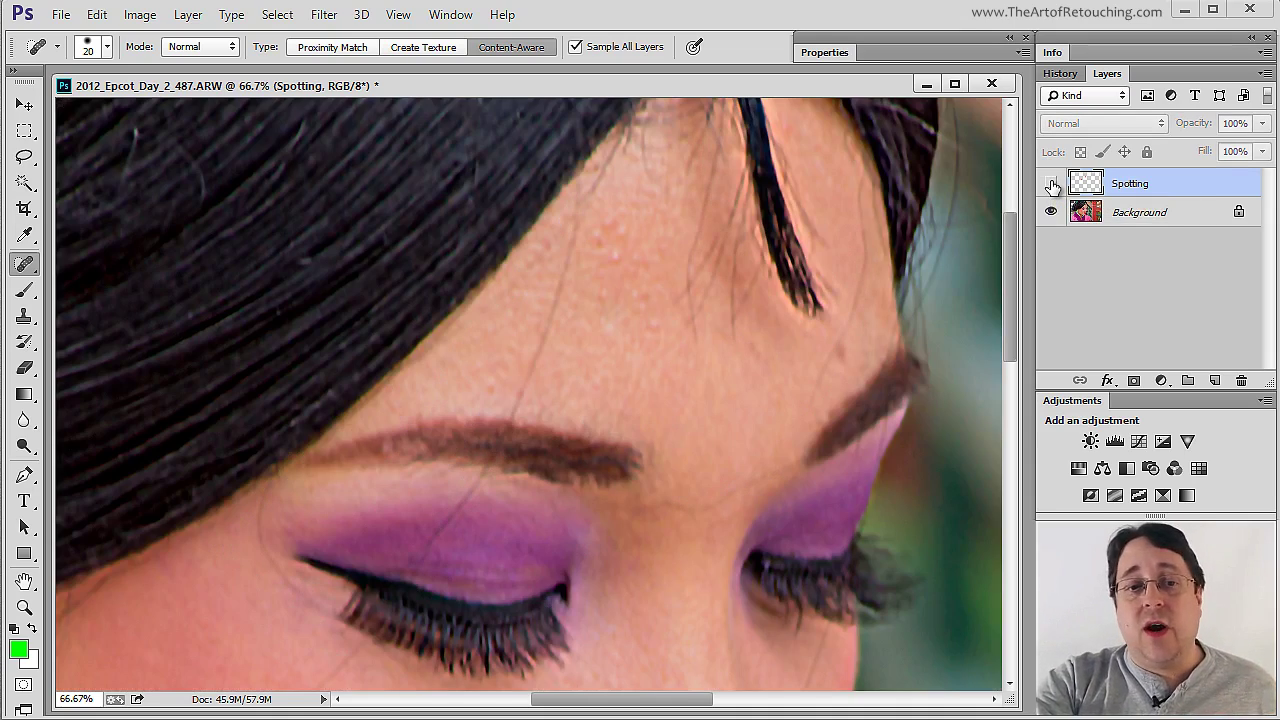
pyautogui.click(1051, 184)
pyautogui.click(1051, 184)
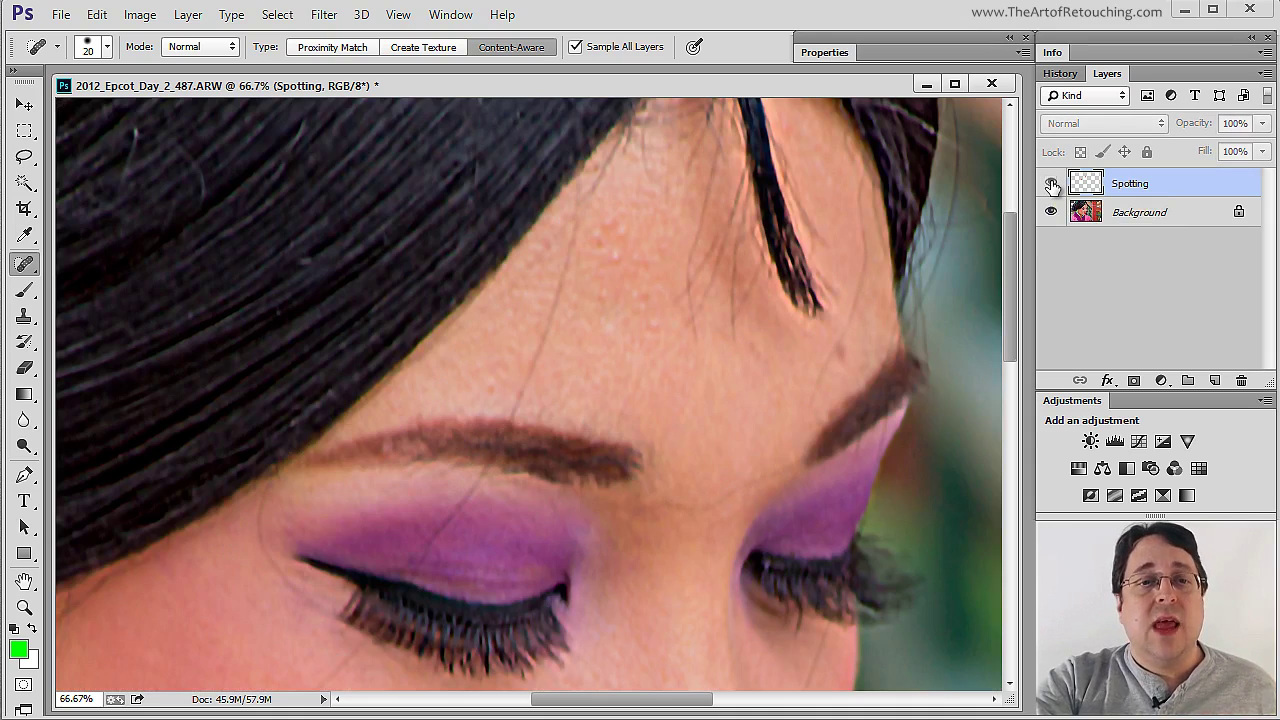
pyautogui.click(1051, 184)
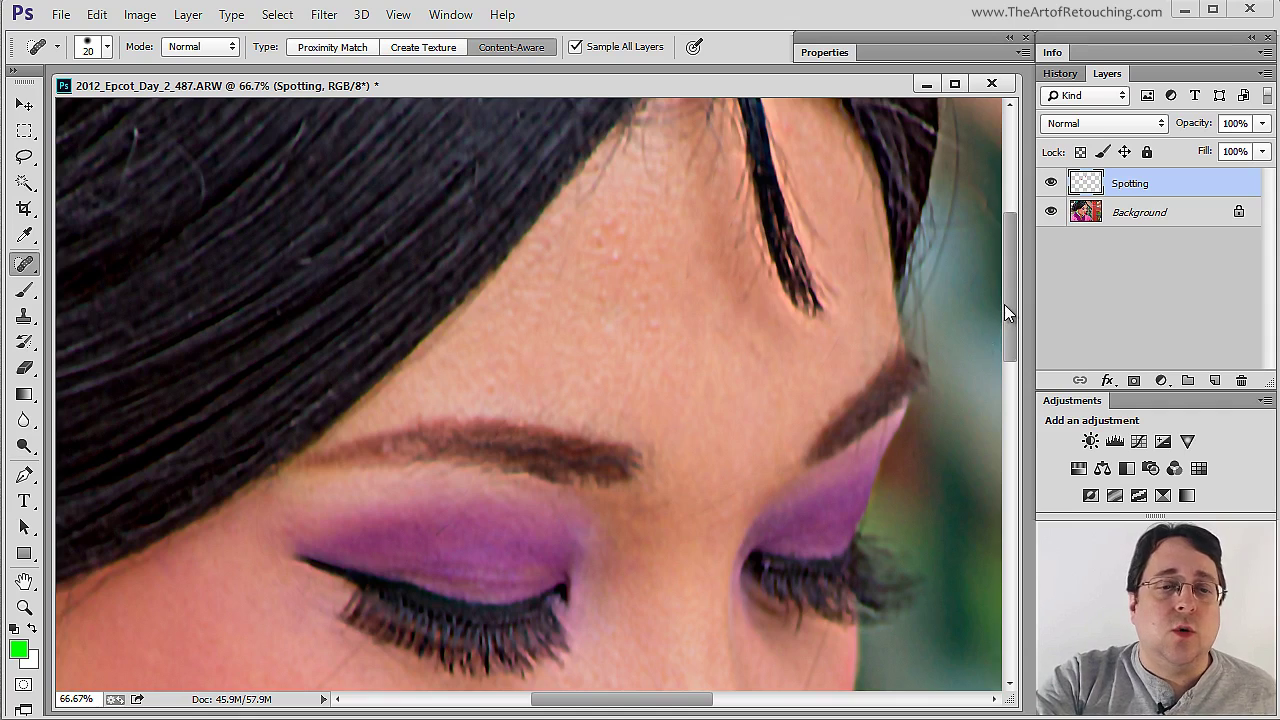
pyautogui.moveTo(1004, 304); pyautogui.dragTo(998, 426)
# Step: Heal the marks under the eyelashes, the nose blemishes, cheek spots and the blemish beside the earring
pyautogui.moveTo(588, 256); pyautogui.dragTo(556, 267)
pyautogui.moveTo(518, 300); pyautogui.dragTo(500, 318)
pyautogui.moveTo(700, 318); pyautogui.dragTo(694, 338)
pyautogui.moveTo(790, 274); pyautogui.dragTo(830, 180)
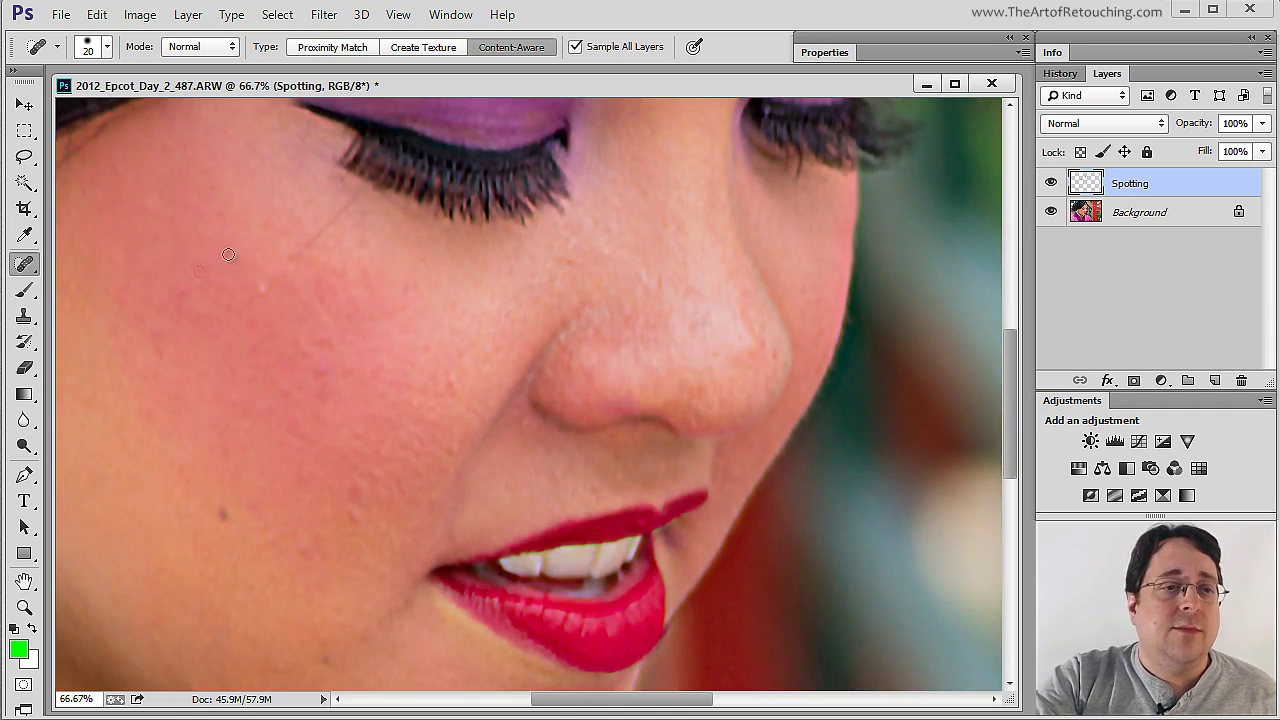
pyautogui.moveTo(289, 257); pyautogui.dragTo(360, 196)
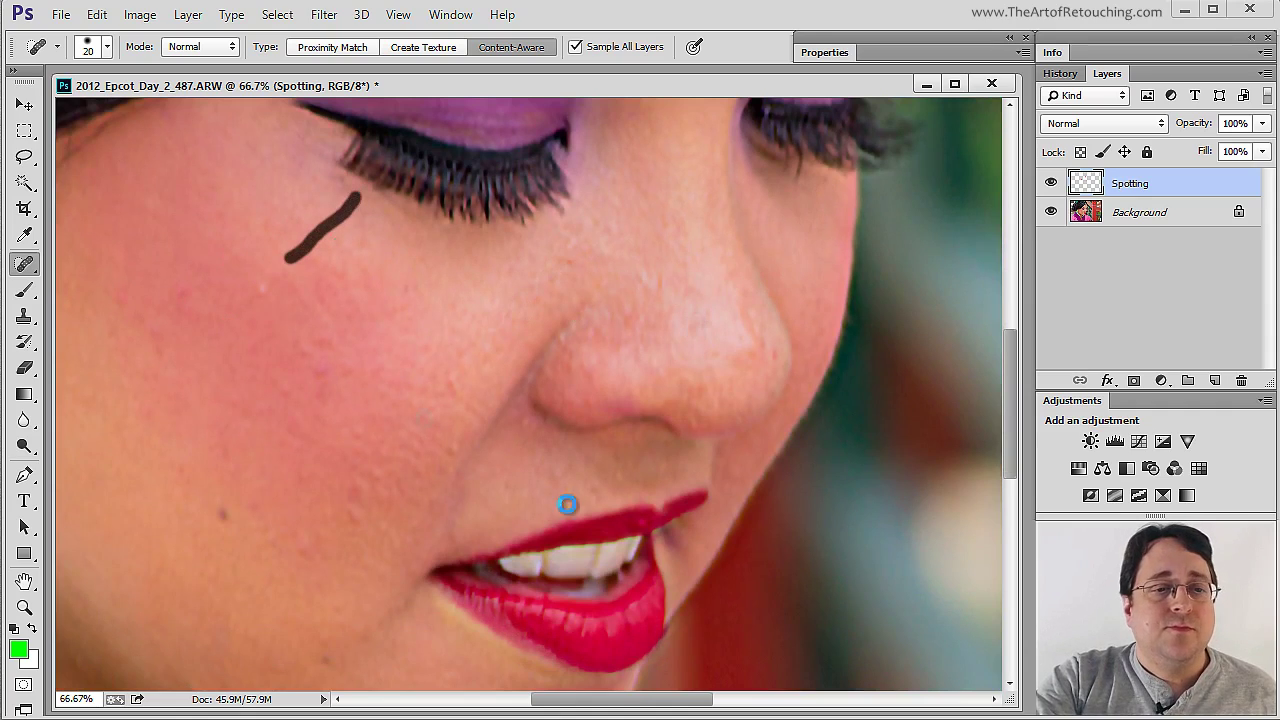
pyautogui.click(224, 515)
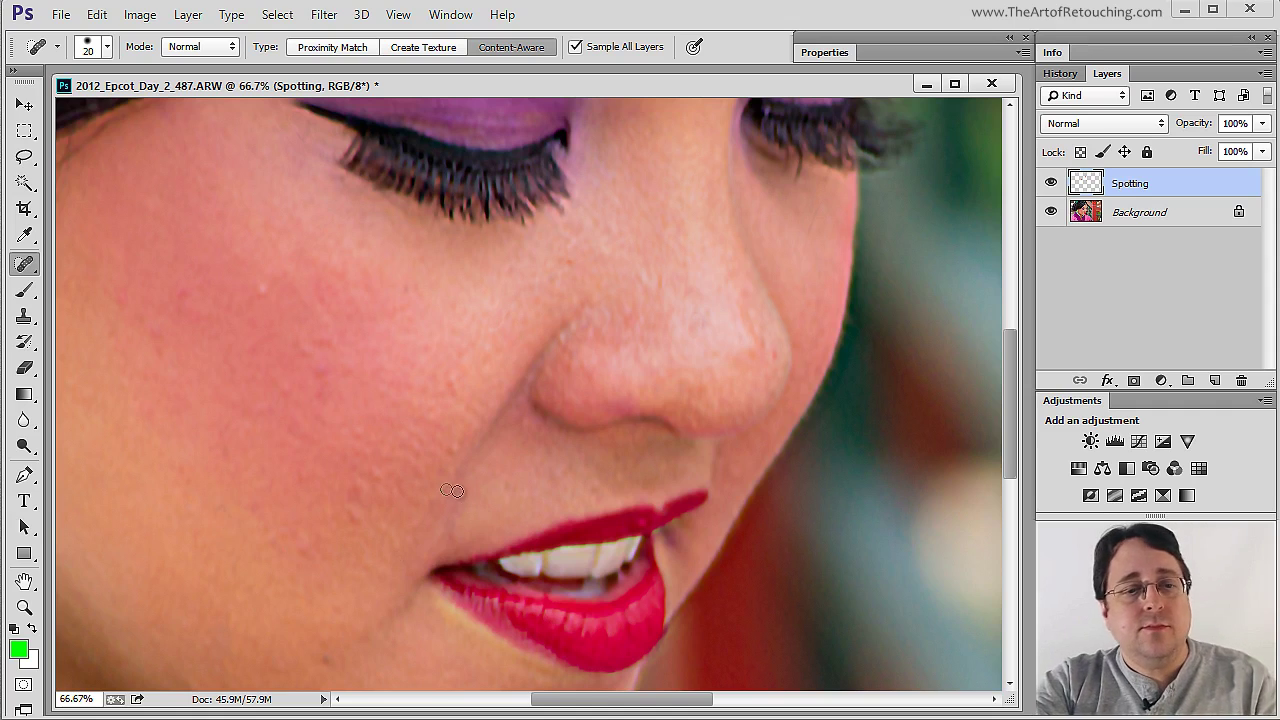
pyautogui.moveTo(637, 700); pyautogui.dragTo(557, 700)
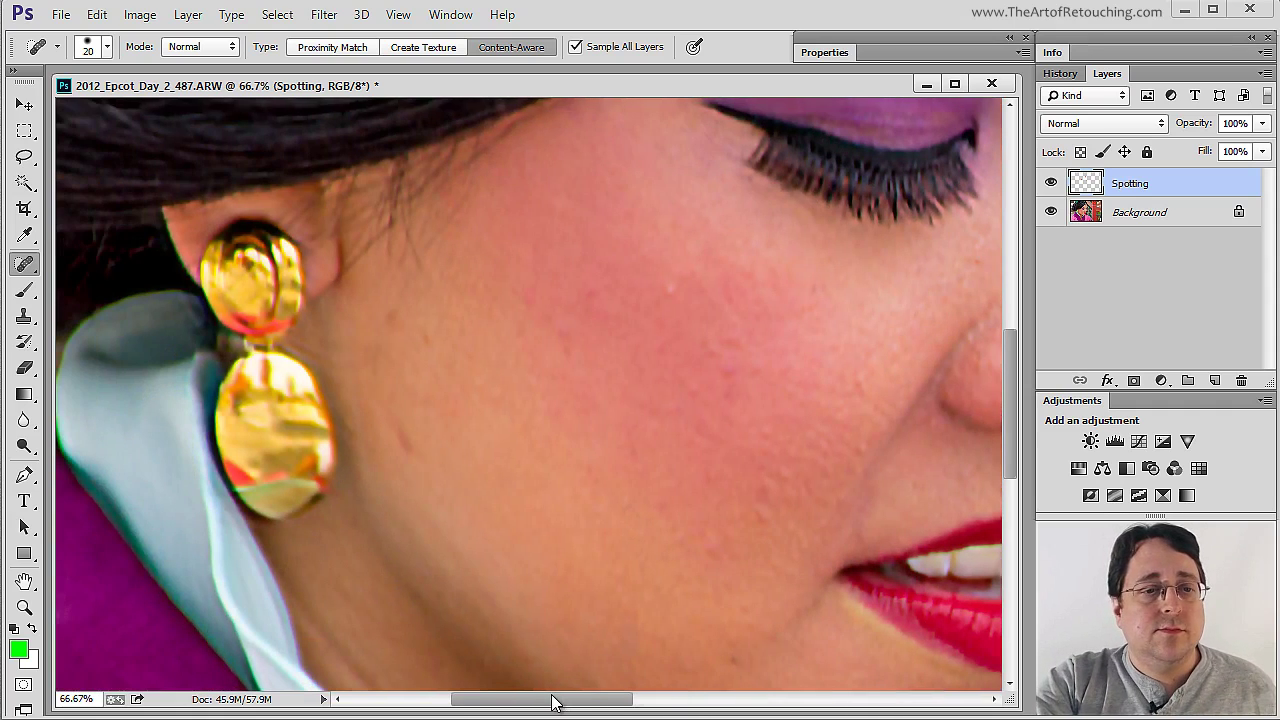
pyautogui.moveTo(664, 286); pyautogui.dragTo(687, 289)
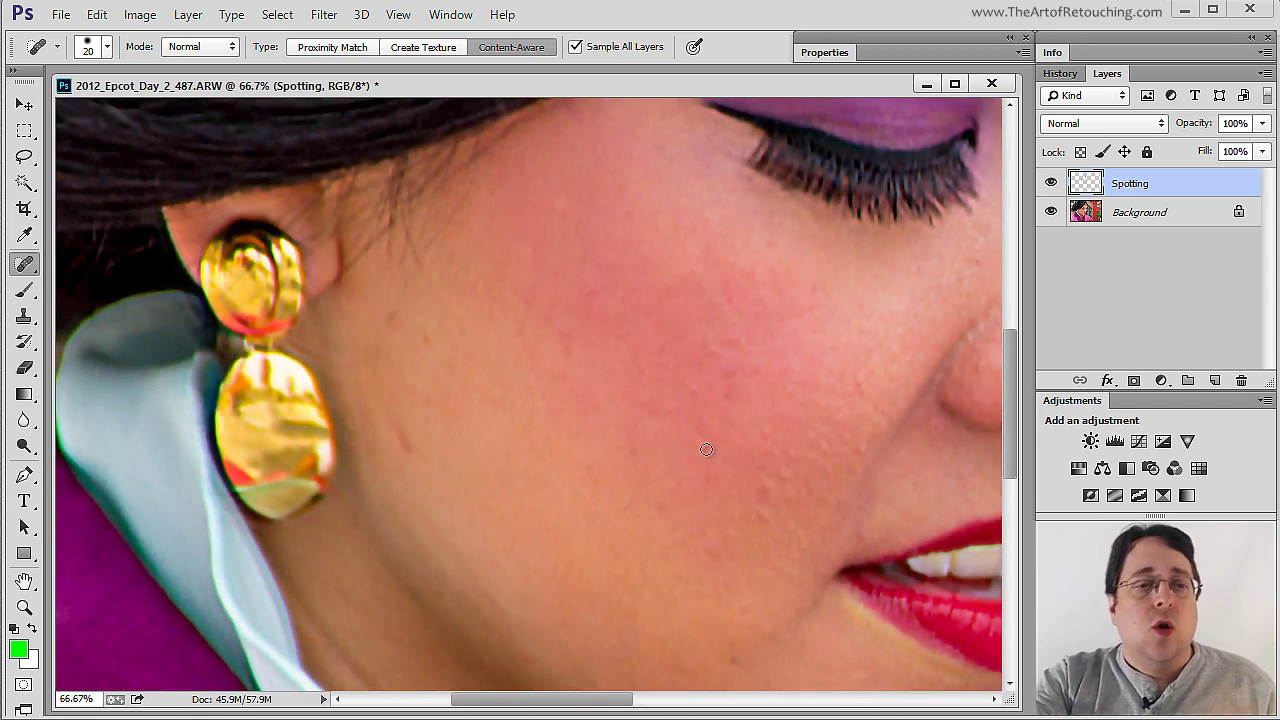
pyautogui.moveTo(403, 424); pyautogui.dragTo(400, 437)
pyautogui.moveTo(1009, 405); pyautogui.dragTo(1004, 226)
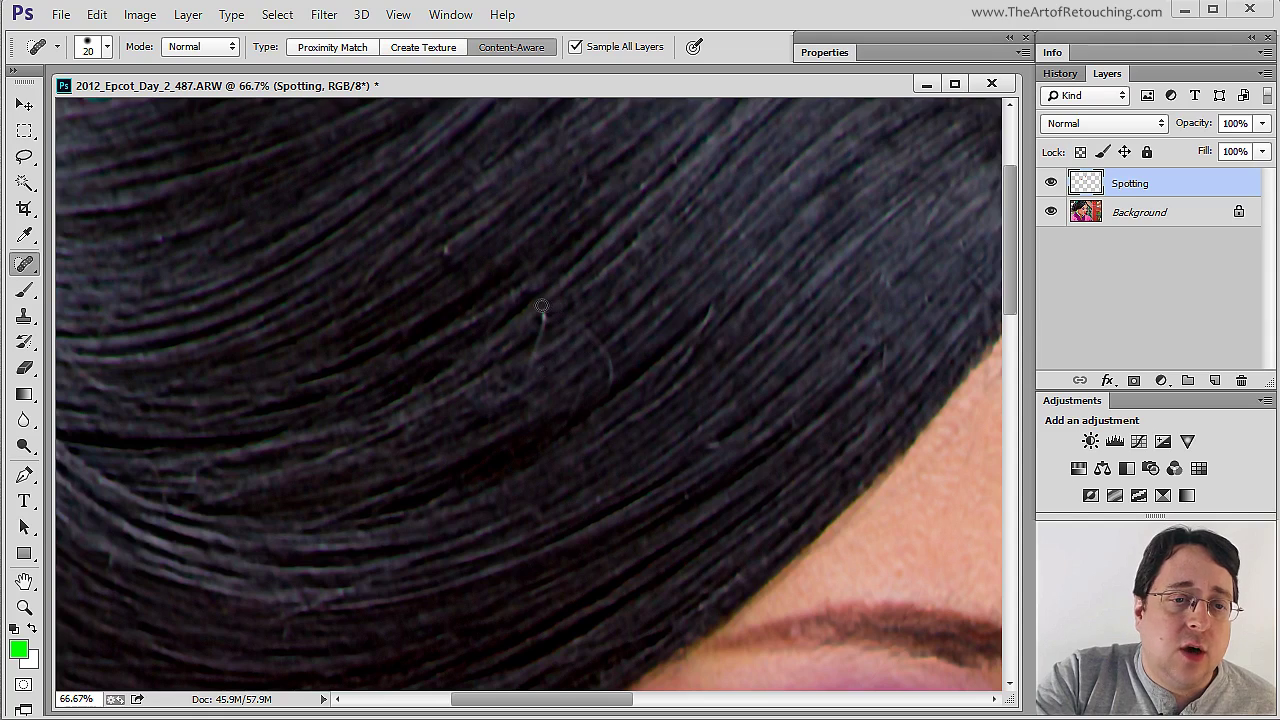
# Step: Heal the light stray hair in the dark hair, redoing it after an undo, and the pink speck
pyautogui.moveTo(540, 306)
pyautogui.mouseDown()
pyautogui.moveTo(534, 386)
pyautogui.moveTo(548, 496)
pyautogui.mouseUp()
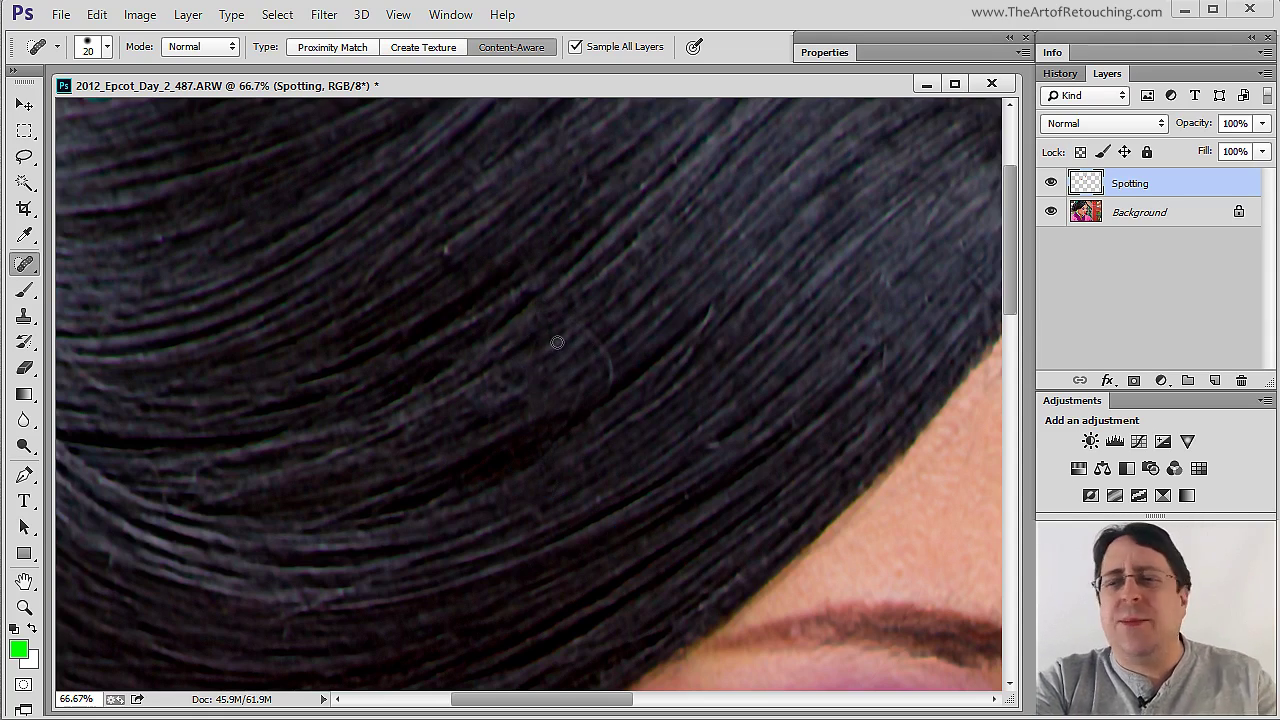
pyautogui.hotkey('ctrl', 'z')
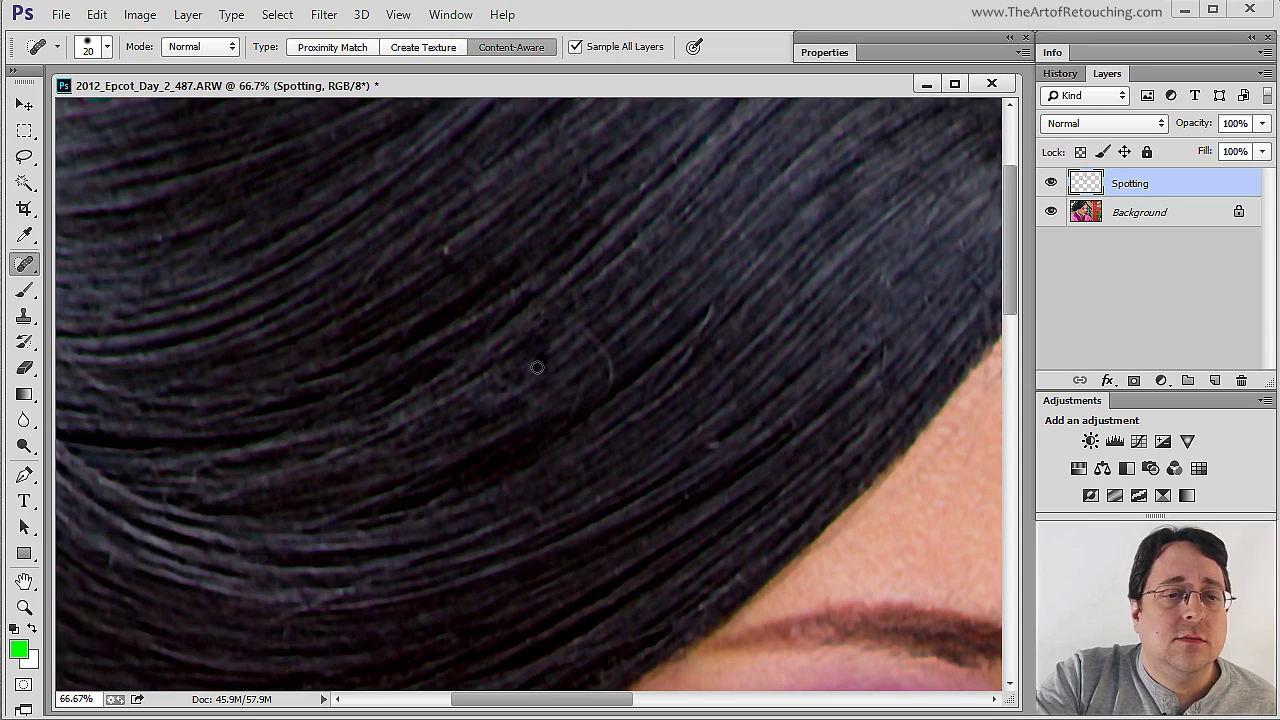
pyautogui.moveTo(537, 367); pyautogui.dragTo(515, 388)
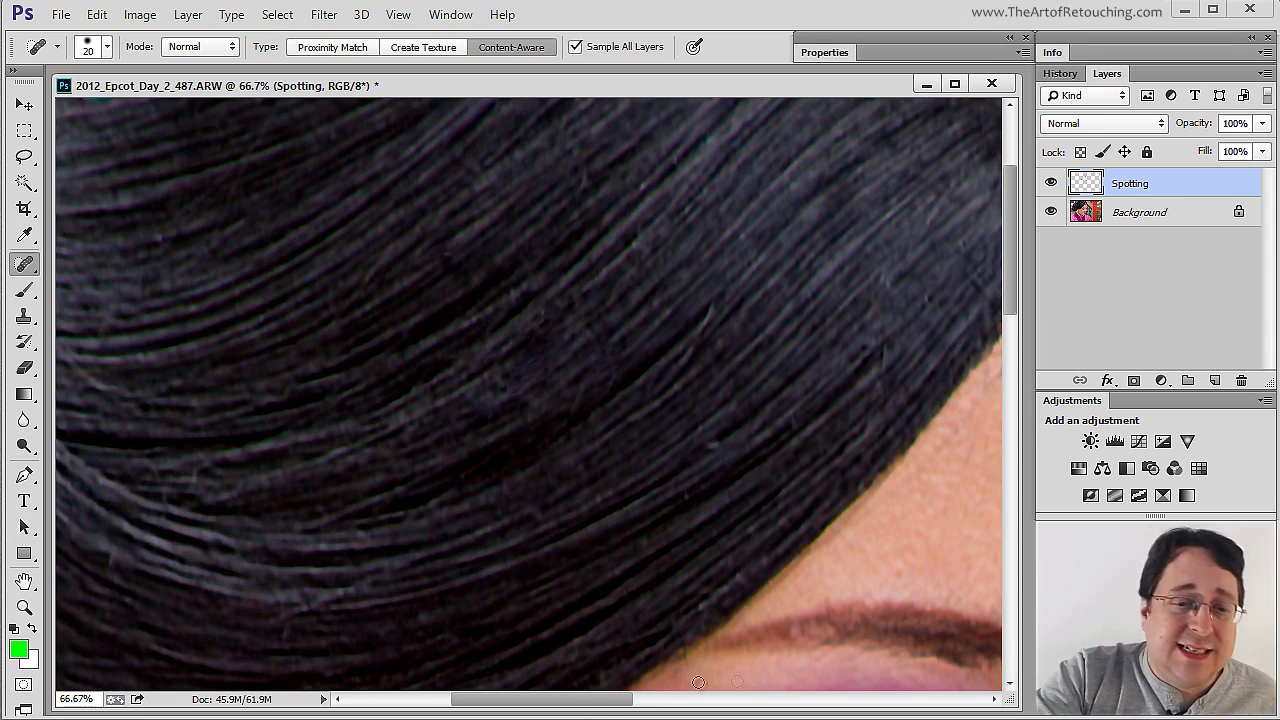
pyautogui.moveTo(584, 703); pyautogui.dragTo(487, 703)
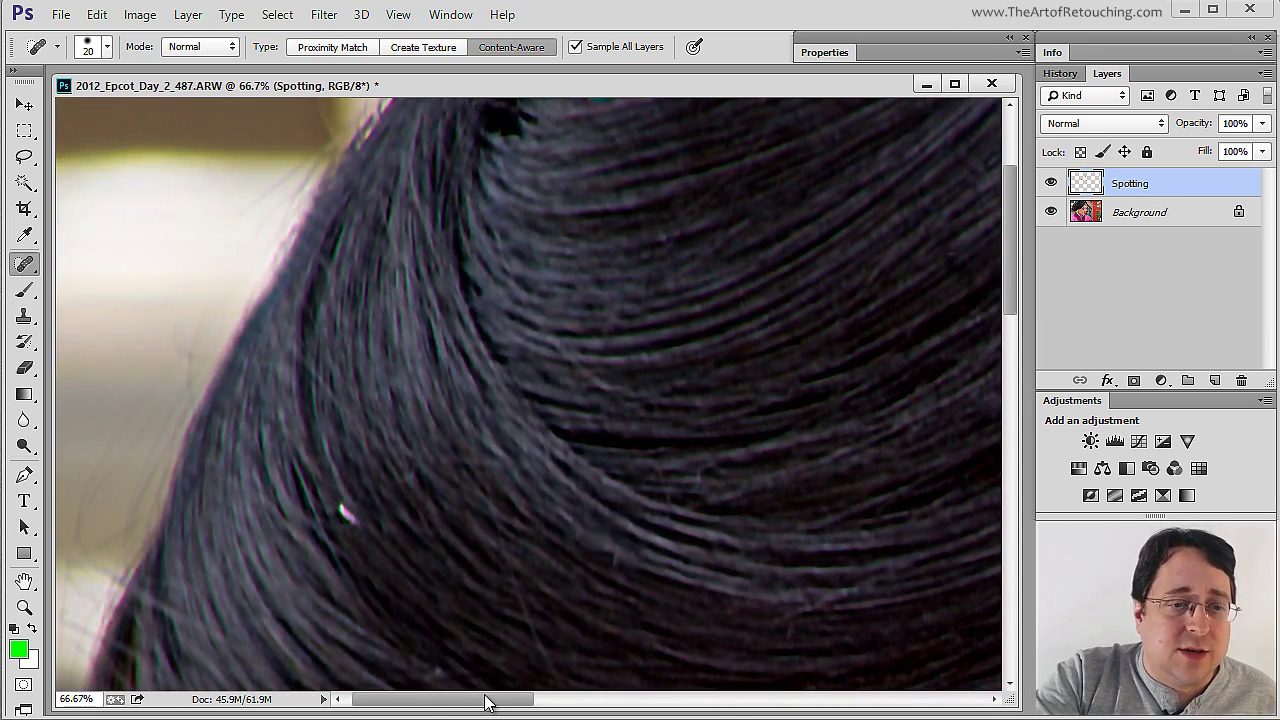
pyautogui.scroll(-3, 470, 610)
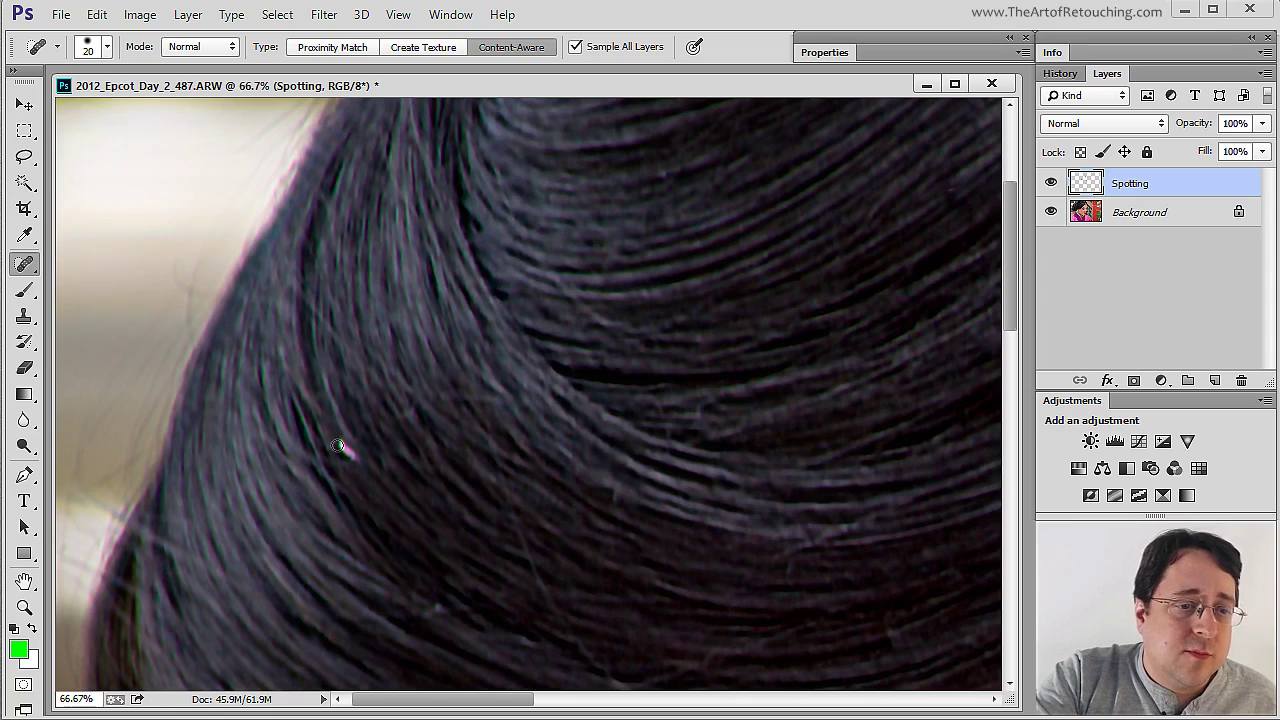
pyautogui.click(341, 447)
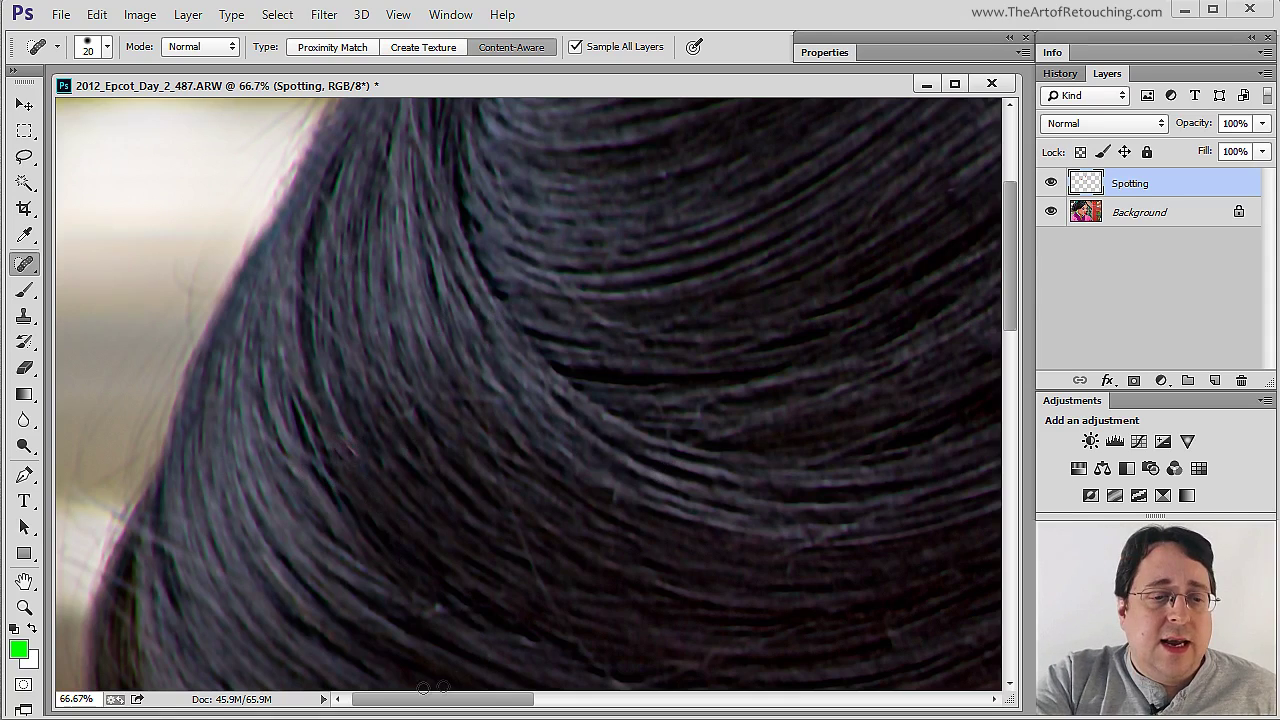
pyautogui.moveTo(405, 705); pyautogui.dragTo(820, 710)
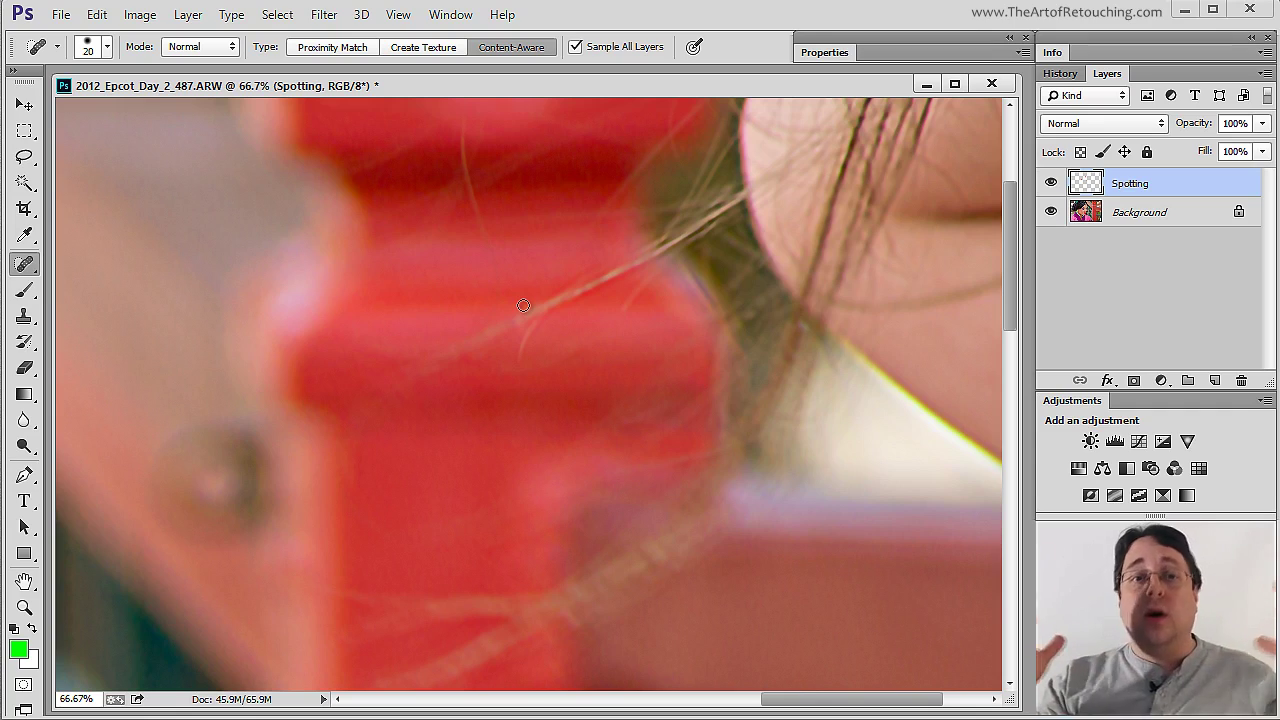
# Step: Try a 51 px Spot Healing stroke across the red post, then undo it
pyautogui.click(106, 47)
pyautogui.moveTo(58, 110); pyautogui.dragTo(79, 104)
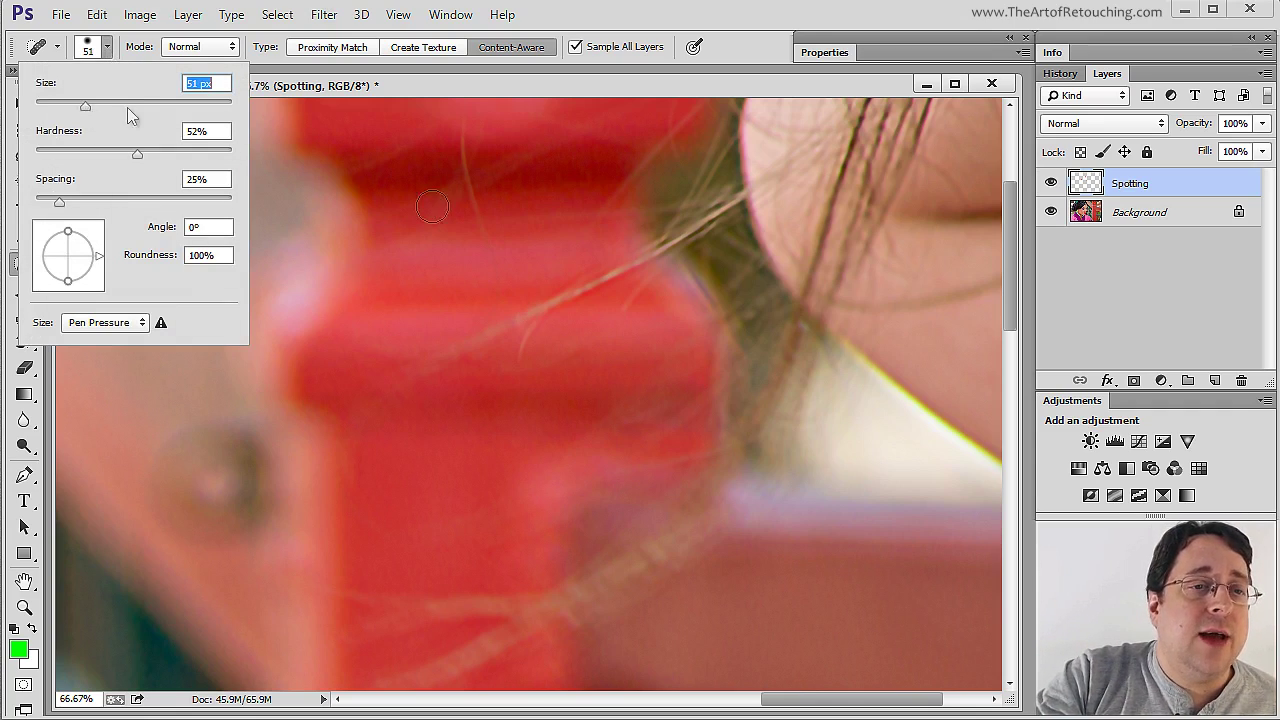
pyautogui.click(508, 85)
pyautogui.moveTo(415, 382)
pyautogui.mouseDown()
pyautogui.moveTo(728, 208)
pyautogui.moveTo(563, 312)
pyautogui.mouseUp()
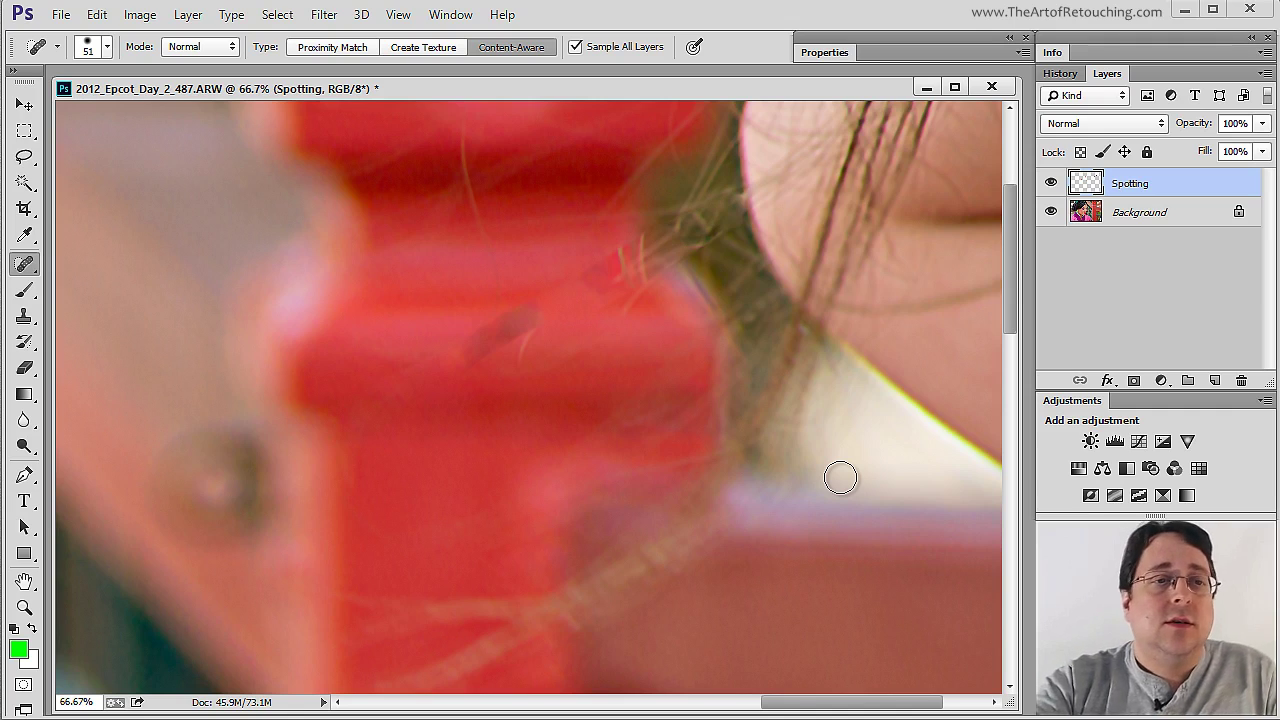
pyautogui.click(97, 14)
pyautogui.click(122, 37)
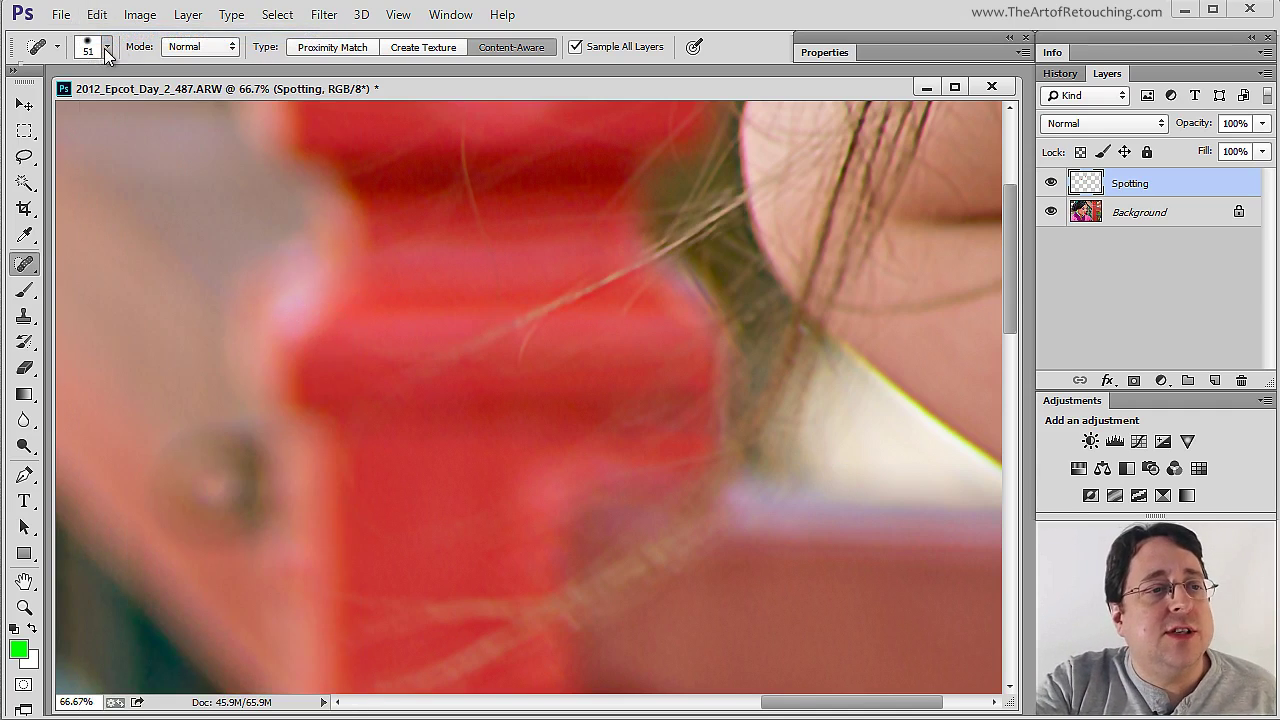
# Step: With a 20 px brush, heal each stray hair strand over the red post and near the hairline
pyautogui.click(106, 47)
pyautogui.moveTo(86, 106); pyautogui.dragTo(56, 108)
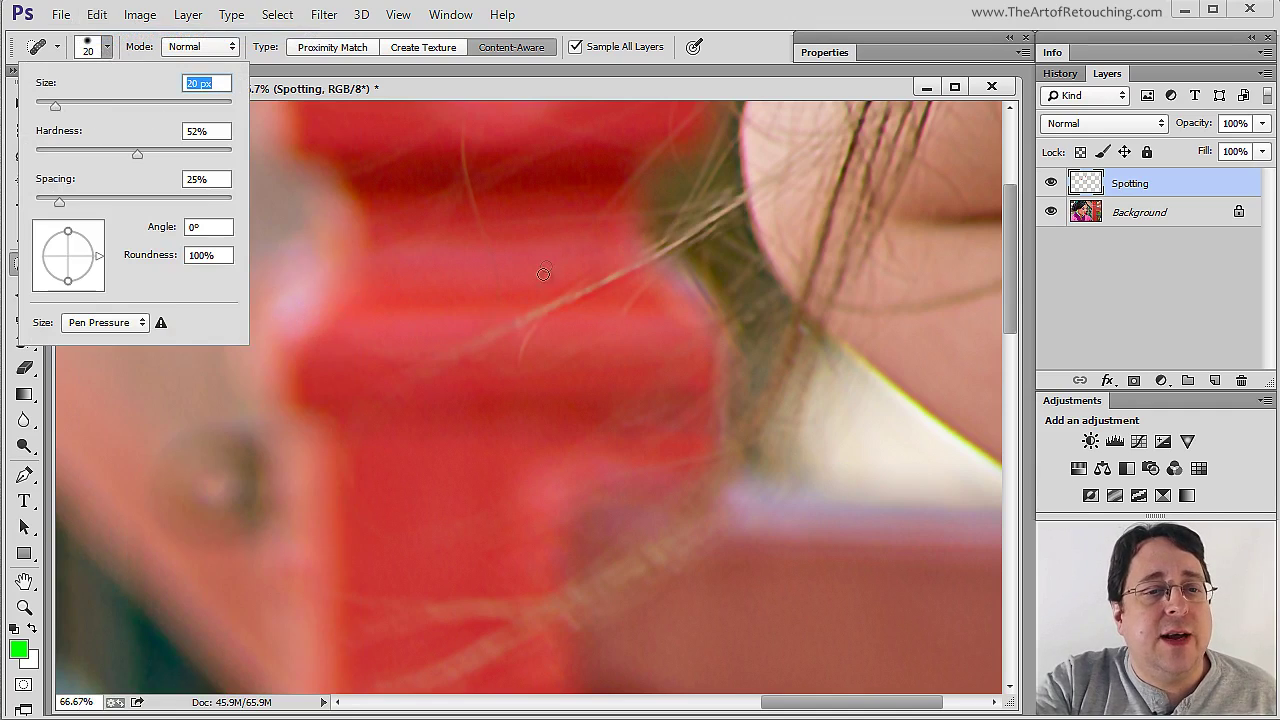
pyautogui.click(562, 92)
pyautogui.moveTo(436, 366)
pyautogui.mouseDown()
pyautogui.moveTo(596, 289)
pyautogui.moveTo(519, 344)
pyautogui.moveTo(513, 365)
pyautogui.mouseUp()
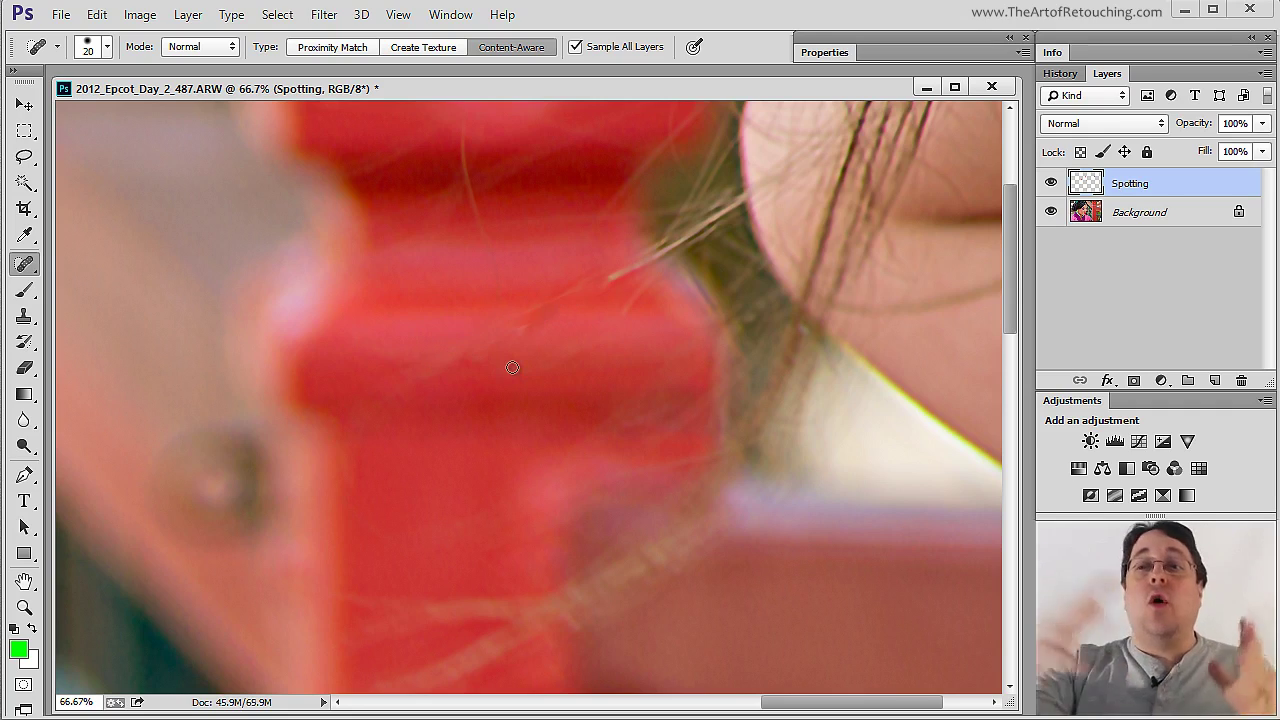
pyautogui.moveTo(585, 289); pyautogui.dragTo(392, 380)
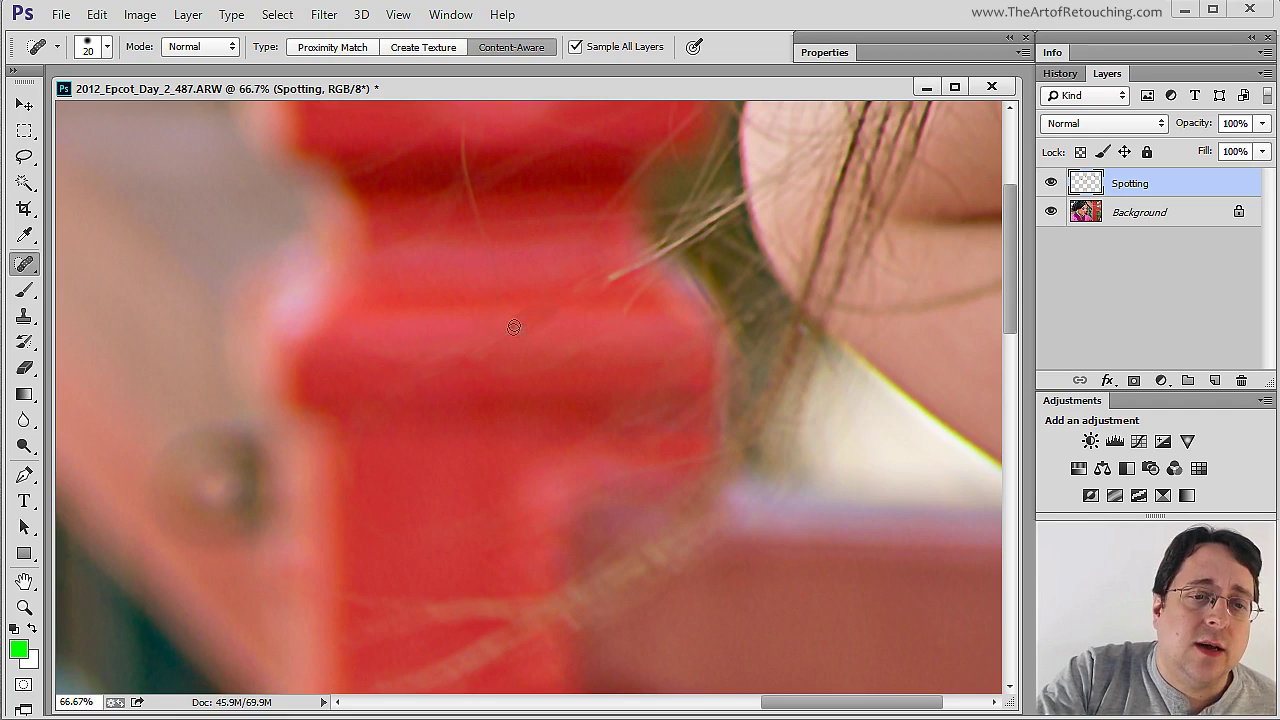
pyautogui.moveTo(550, 330); pyautogui.dragTo(506, 331)
pyautogui.moveTo(506, 322); pyautogui.dragTo(523, 320)
pyautogui.moveTo(437, 340); pyautogui.dragTo(505, 345)
pyautogui.moveTo(392, 371); pyautogui.dragTo(475, 368)
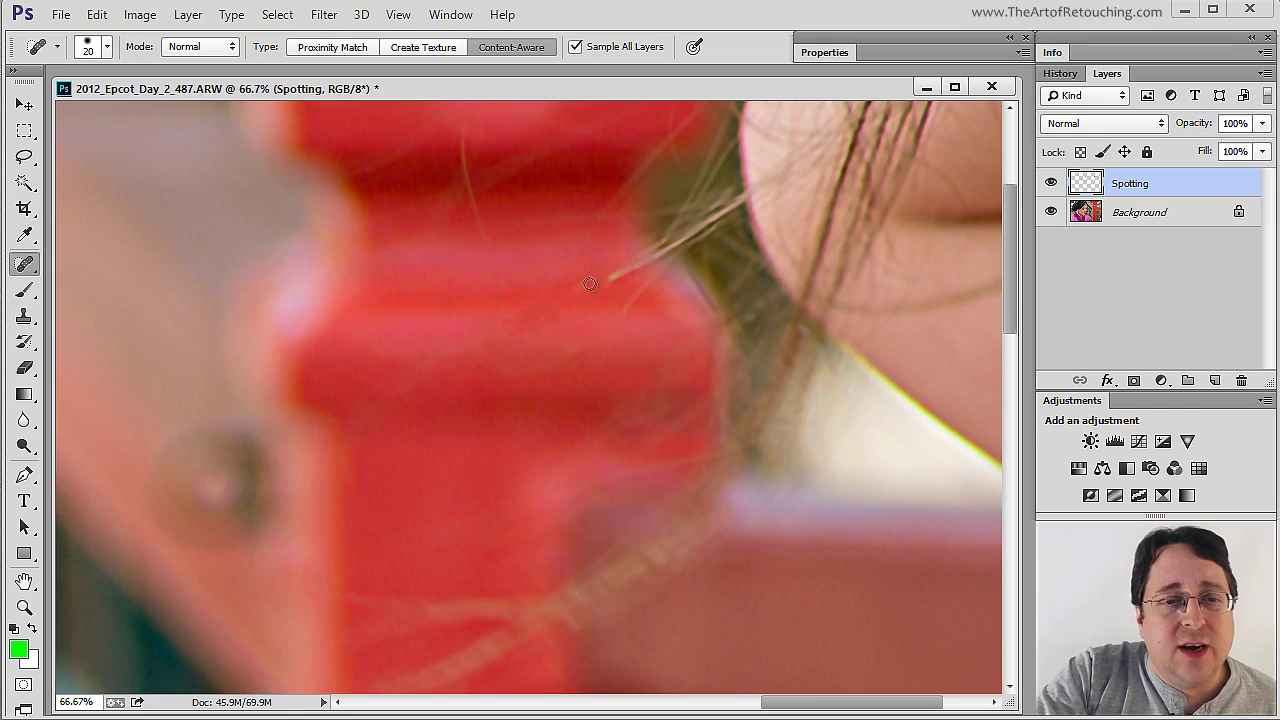
pyautogui.moveTo(591, 285)
pyautogui.mouseDown()
pyautogui.moveTo(645, 281)
pyautogui.moveTo(620, 276)
pyautogui.moveTo(645, 268)
pyautogui.moveTo(654, 245)
pyautogui.mouseUp()
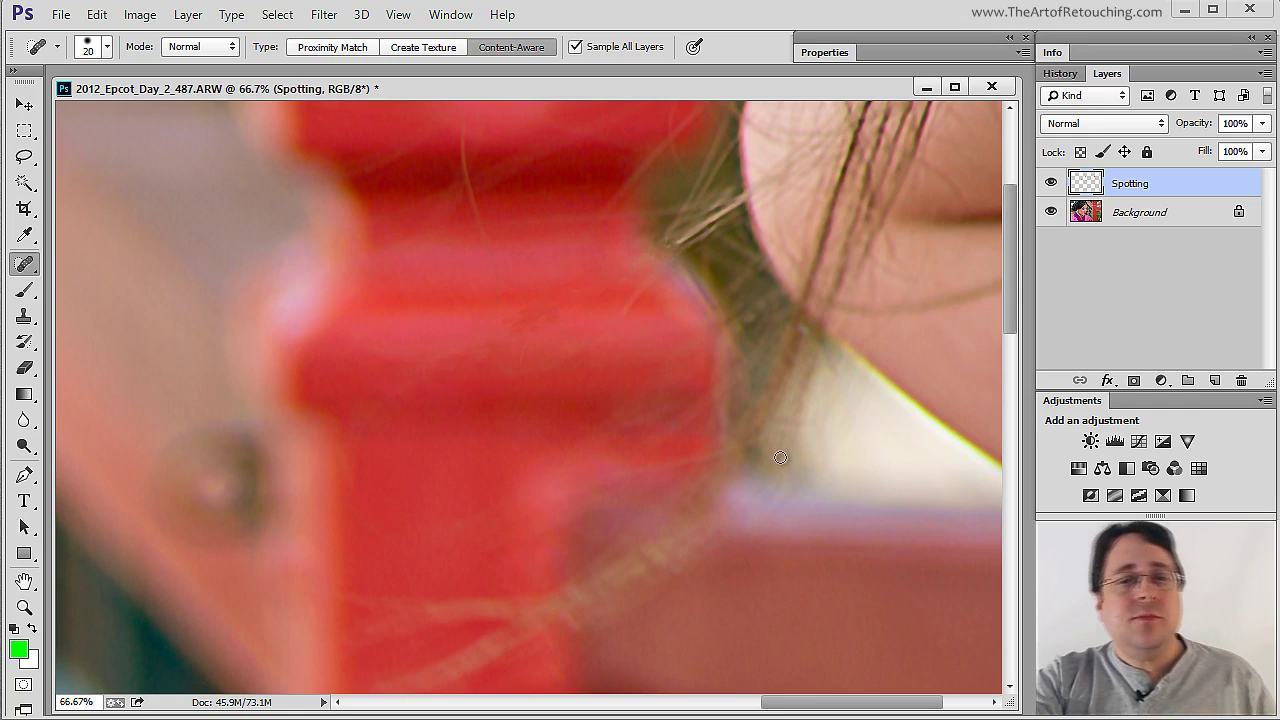
pyautogui.scroll(3, 677, 509)
pyautogui.hscroll(3, 677, 509)
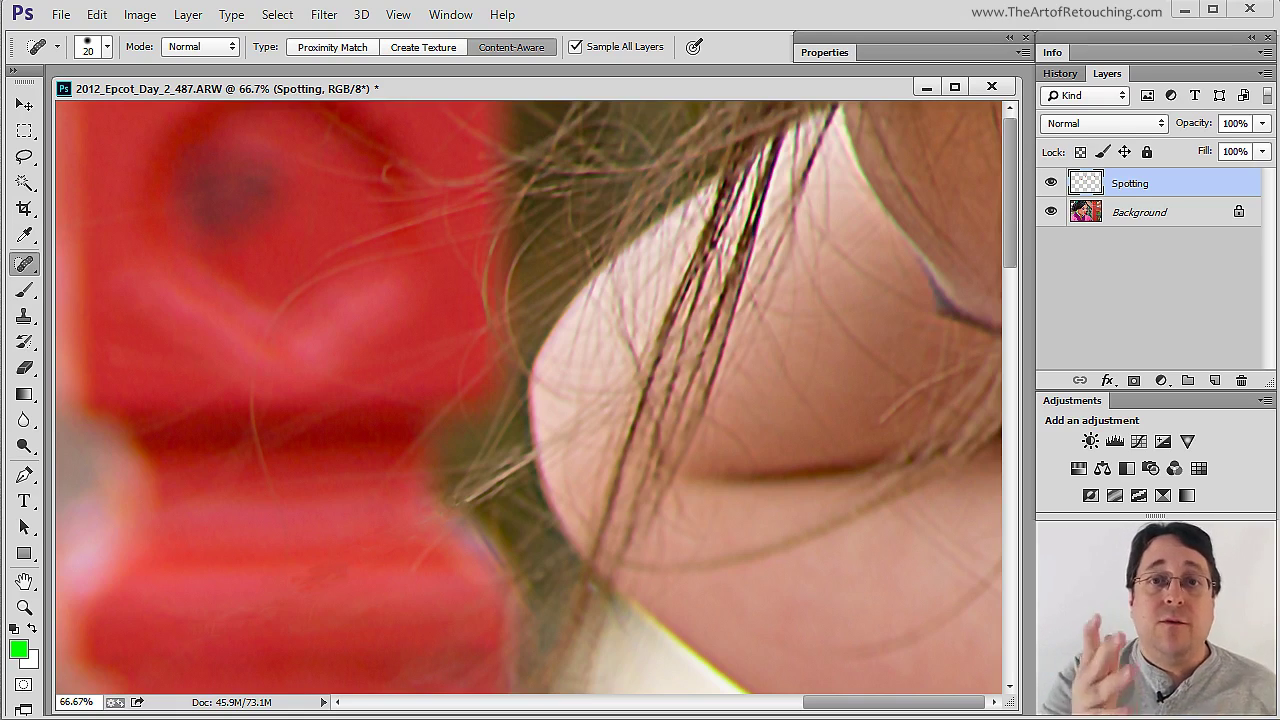
# Step: Switch to Proximity Match, enlarge the brush to 35 px, and heal the stray hair across the cheek
pyautogui.click(332, 47)
pyautogui.press(']')
pyautogui.press(']')
pyautogui.press(']')
pyautogui.moveTo(651, 563)
pyautogui.mouseDown()
pyautogui.moveTo(764, 548)
pyautogui.moveTo(930, 474)
pyautogui.mouseUp()
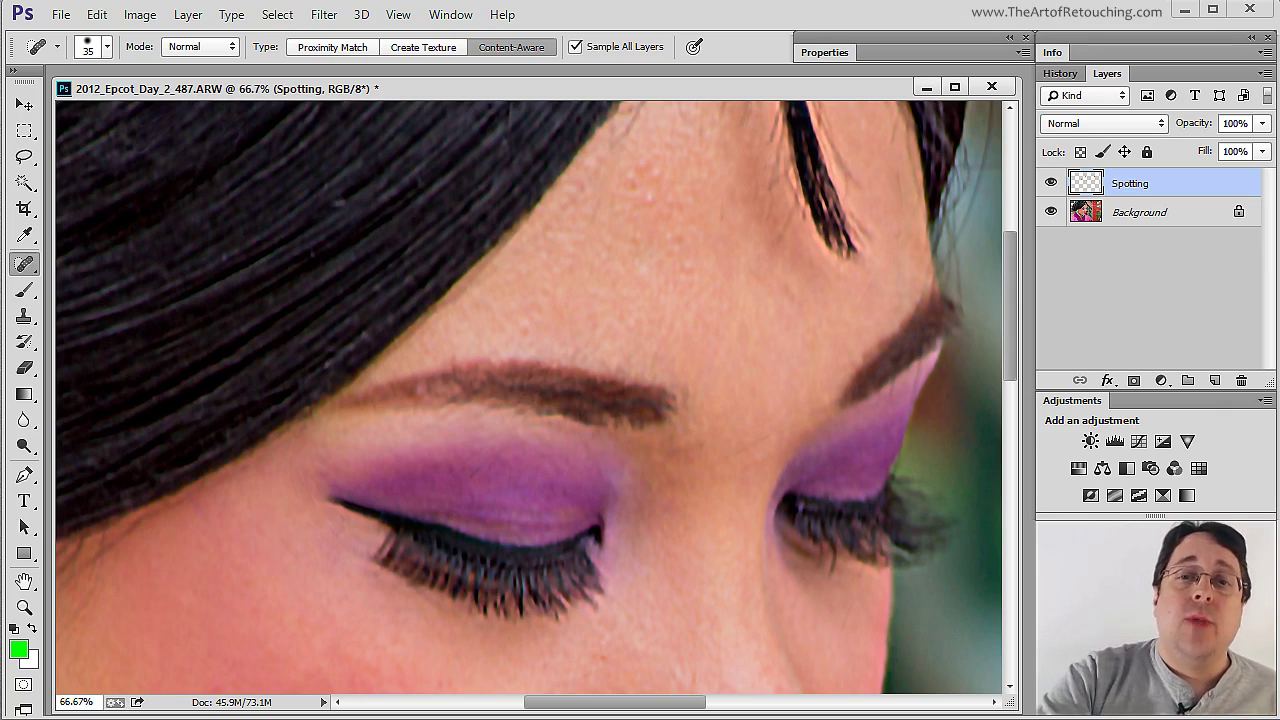
# Step: With the Background hidden, erase the long diagonal heal stroke from the Spotting layer, then show the Background again
pyautogui.click(1050, 212)
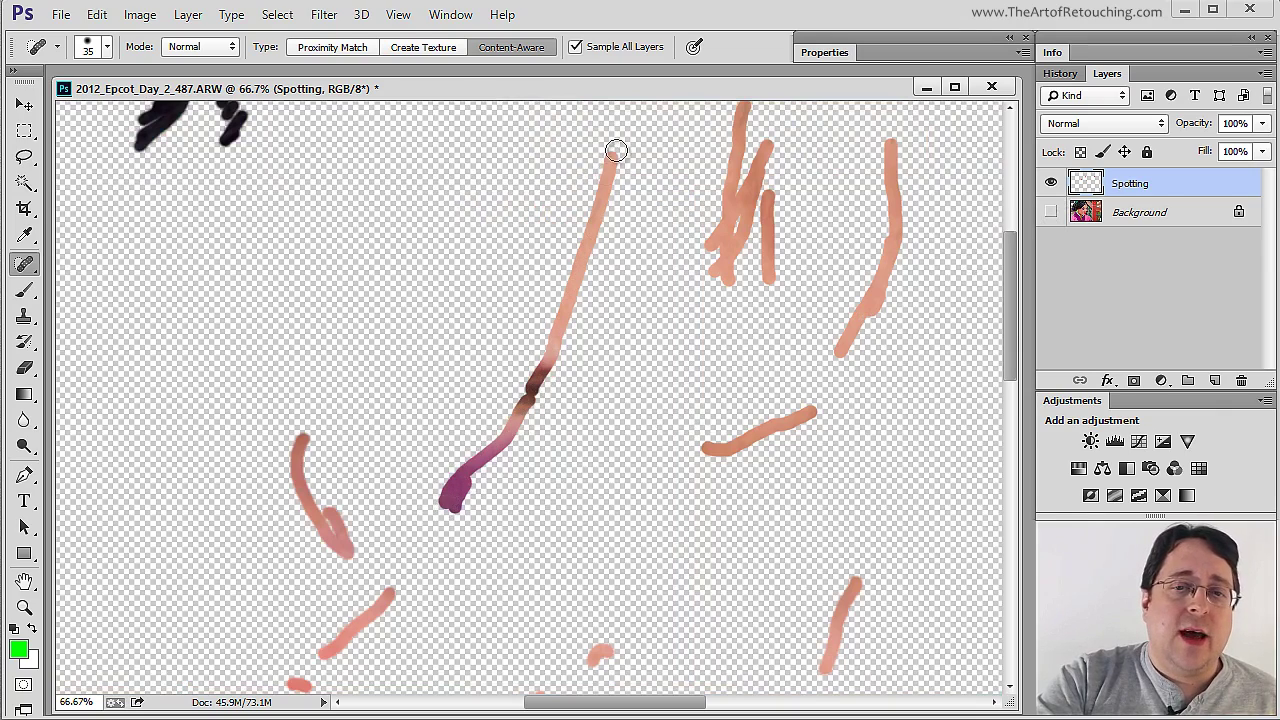
pyautogui.click(1050, 211)
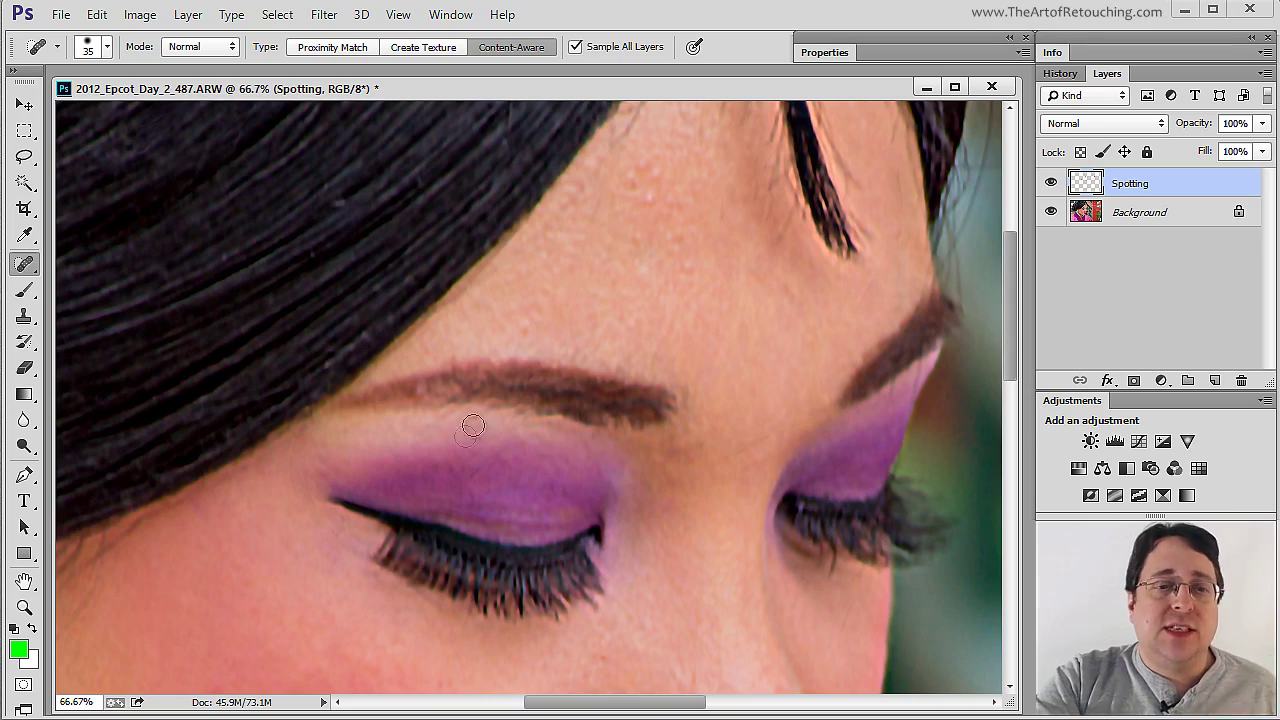
pyautogui.click(1051, 212)
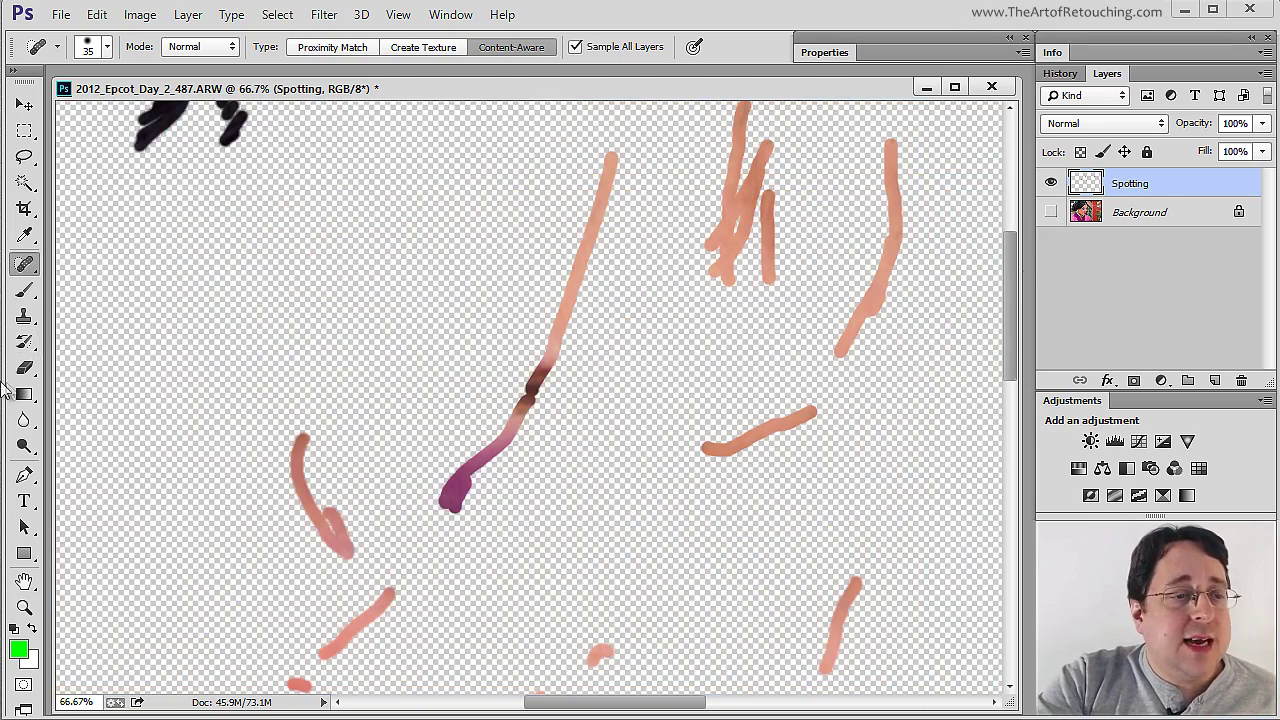
pyautogui.click(24, 368)
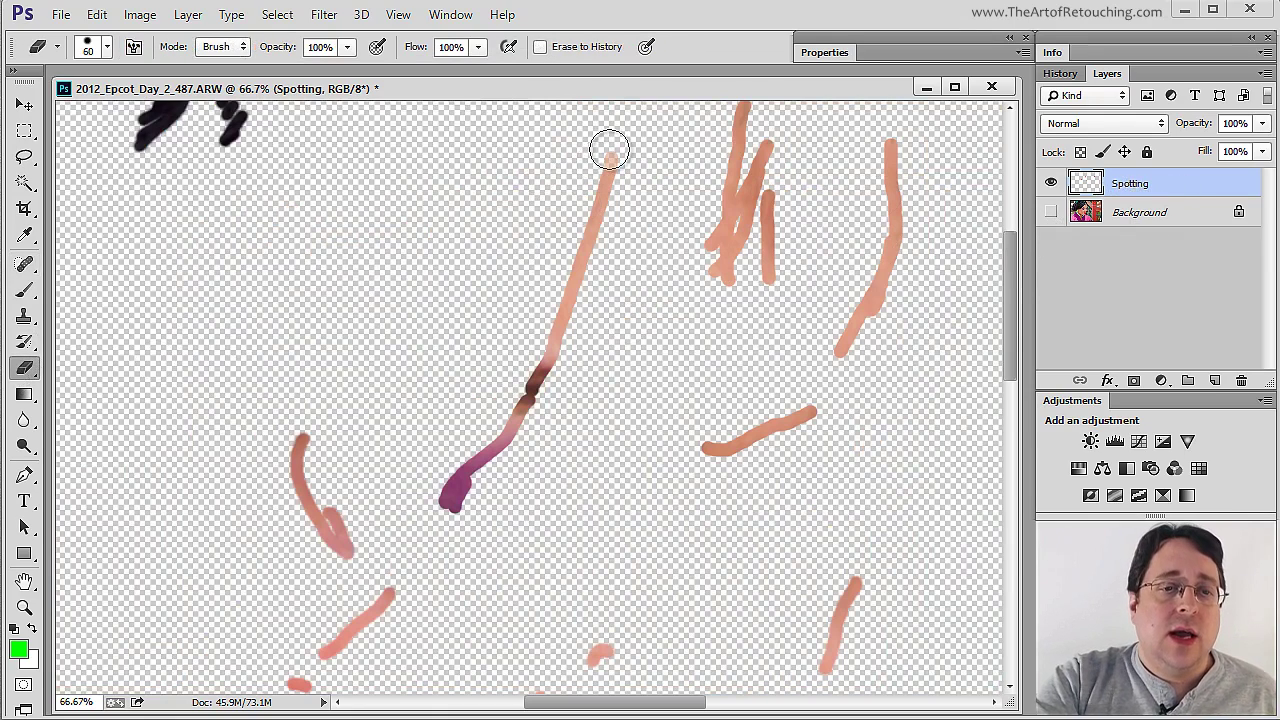
pyautogui.moveTo(609, 150)
pyautogui.mouseDown()
pyautogui.moveTo(523, 405)
pyautogui.moveTo(470, 490)
pyautogui.moveTo(469, 457)
pyautogui.mouseUp()
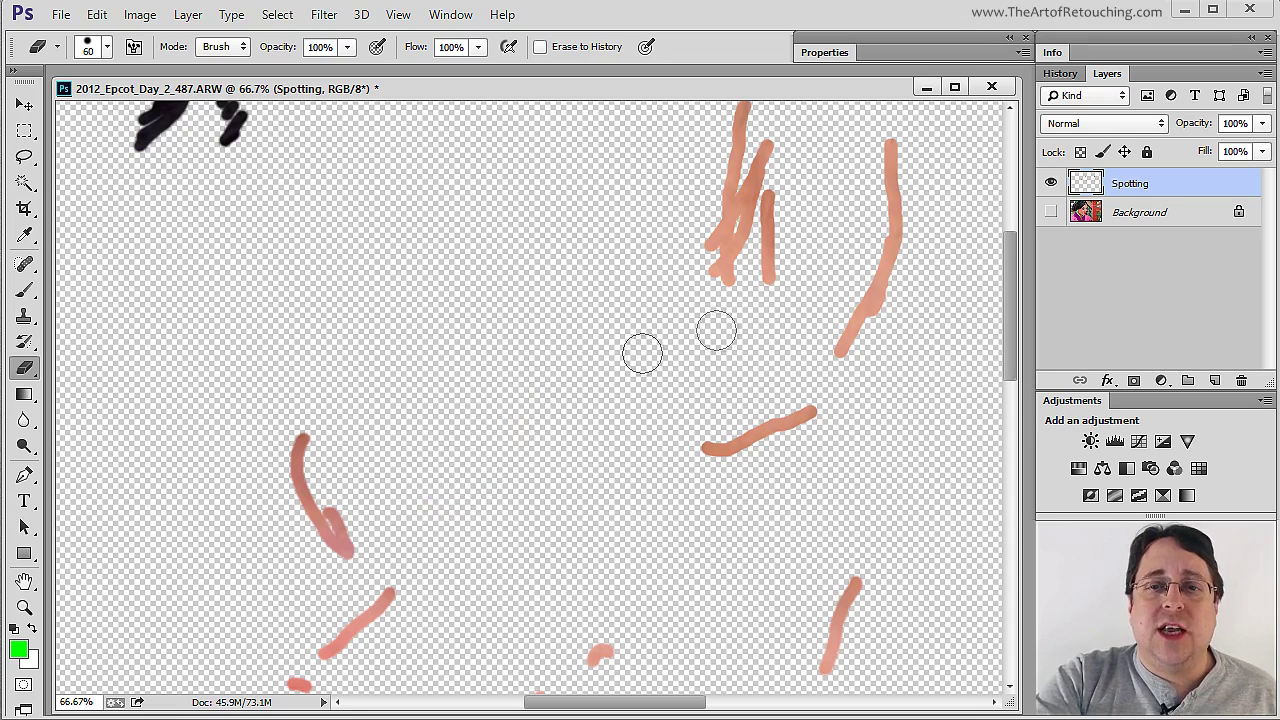
pyautogui.click(1050, 212)
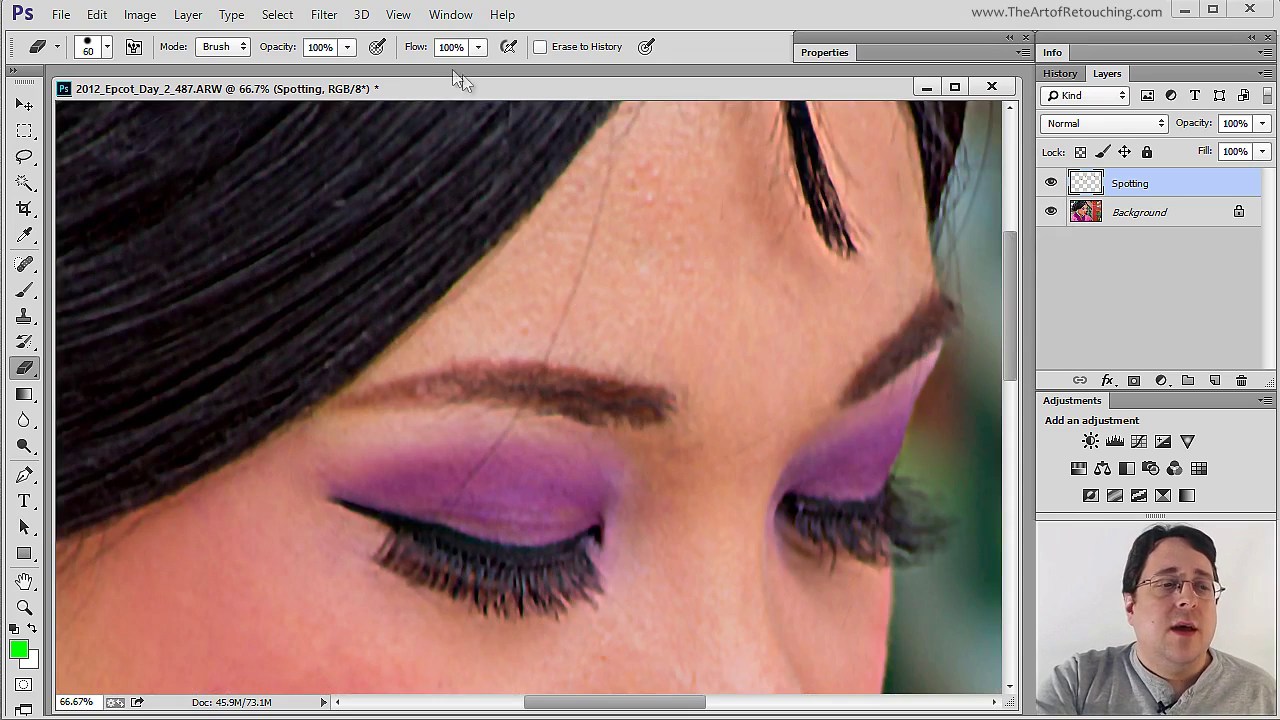
pyautogui.click(24, 263)
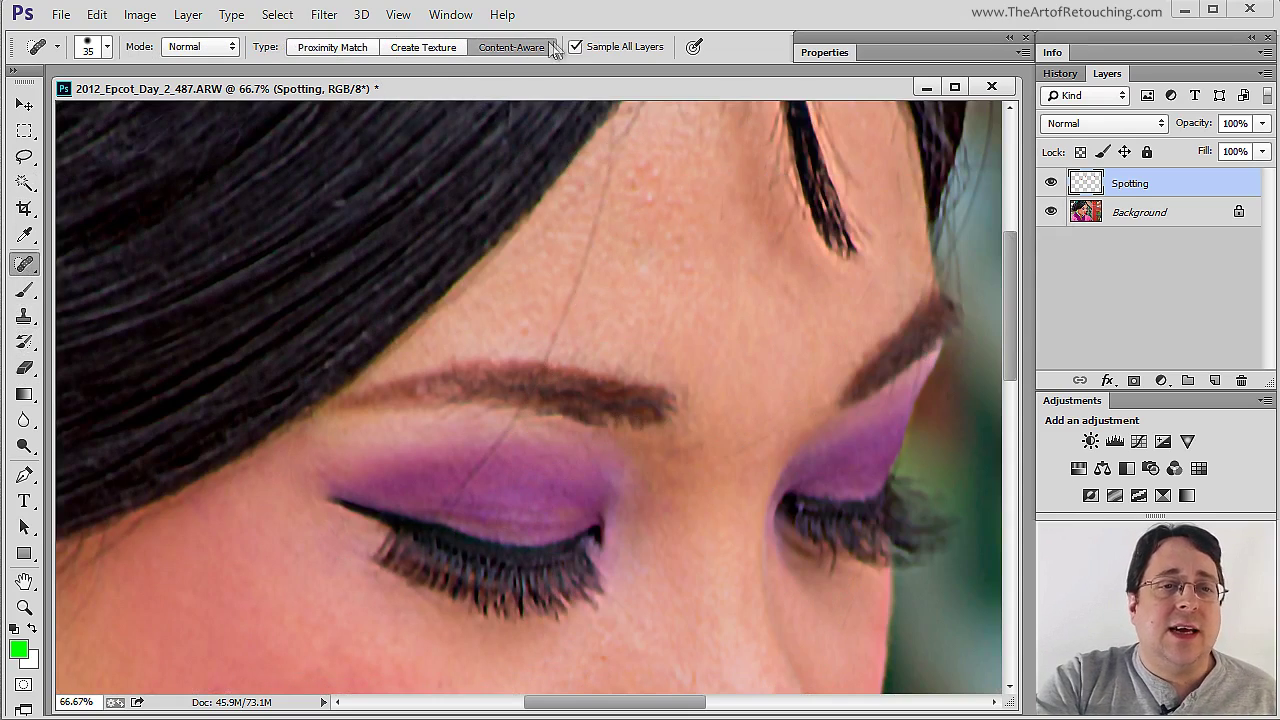
# Step: Undo a Proximity Match attempt, reheal the forehead hair with Content-Aware, and fit the portrait on screen
pyautogui.click(341, 50)
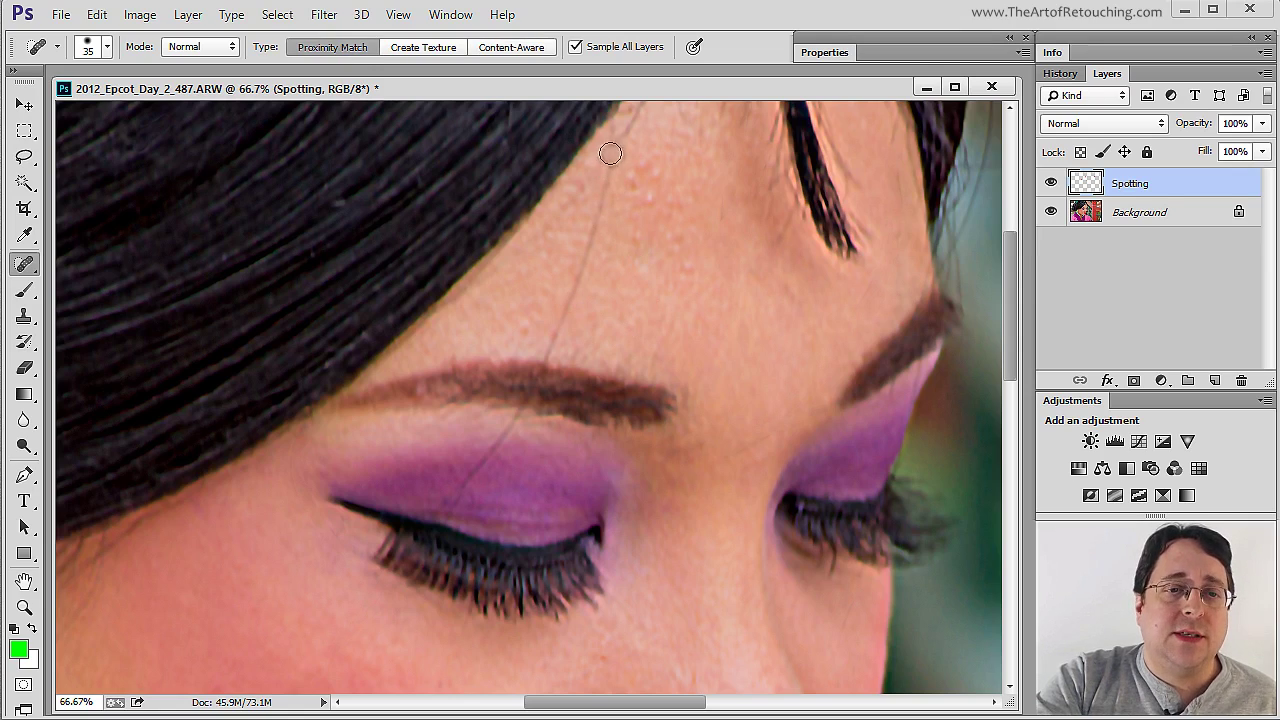
pyautogui.moveTo(535, 385); pyautogui.dragTo(614, 138)
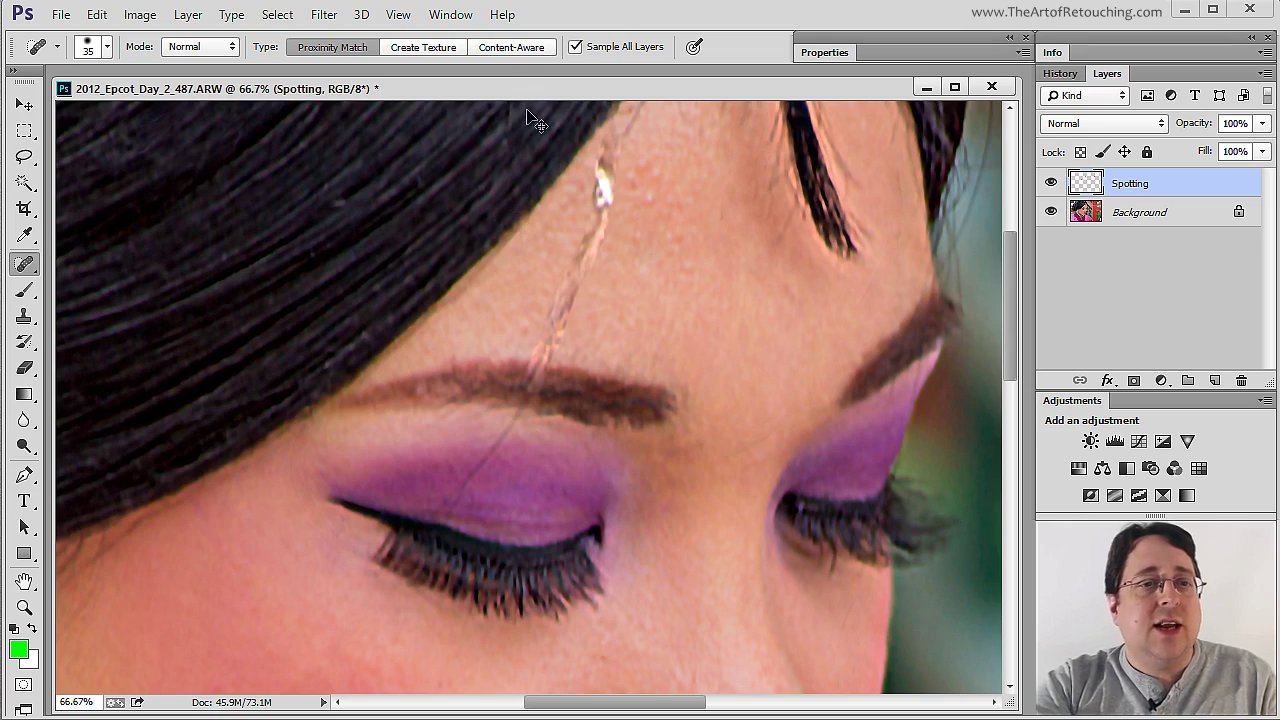
pyautogui.hotkey('ctrl', 'z')
pyautogui.click(508, 48)
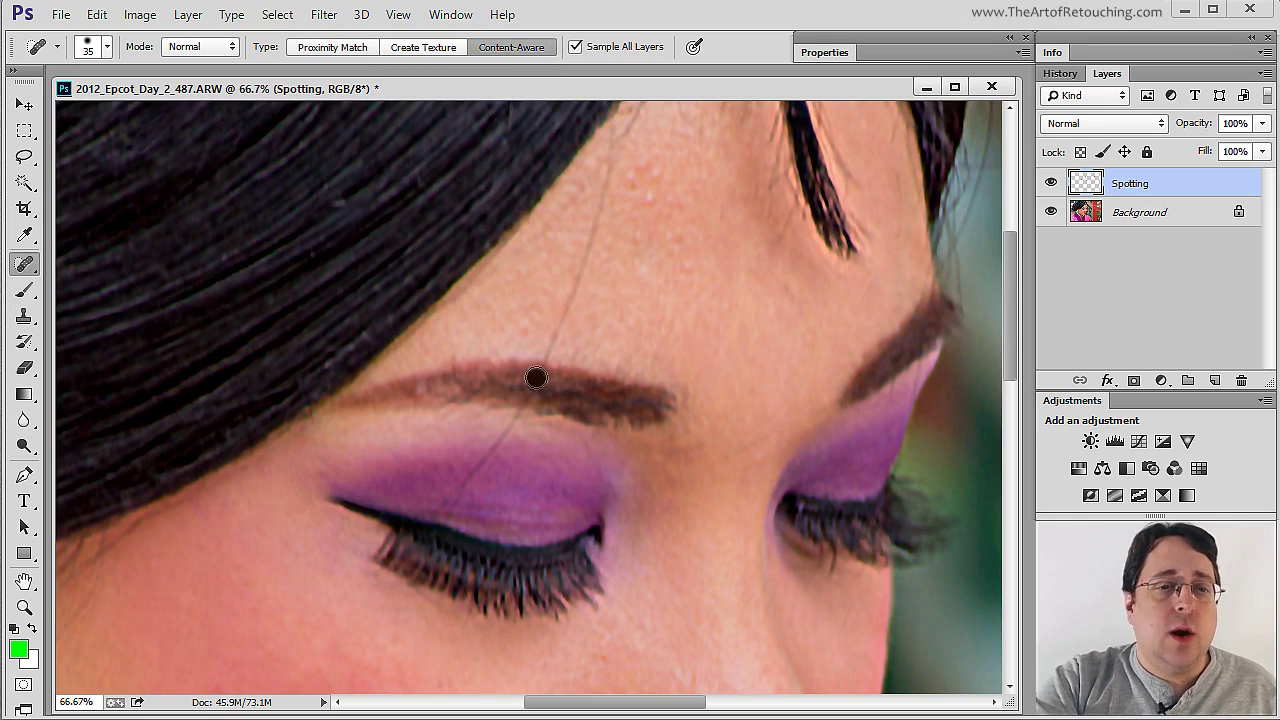
pyautogui.moveTo(536, 378); pyautogui.dragTo(615, 140)
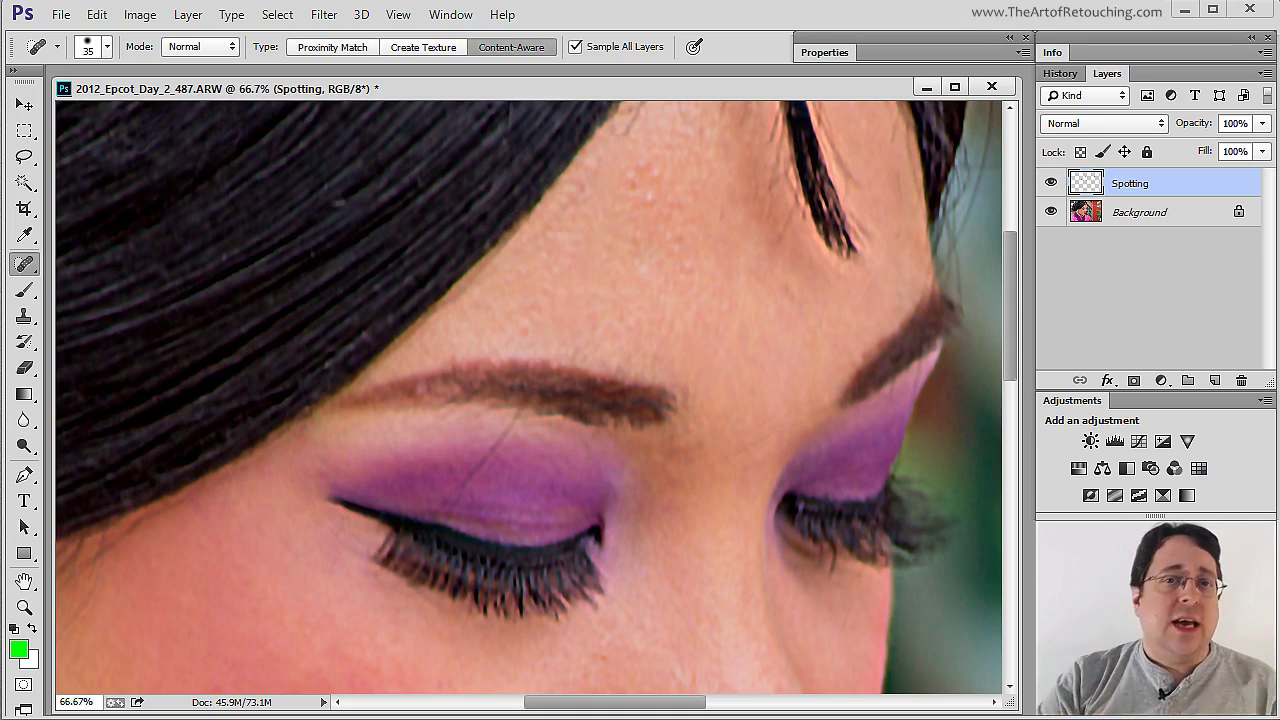
pyautogui.hotkey('ctrl', '0')
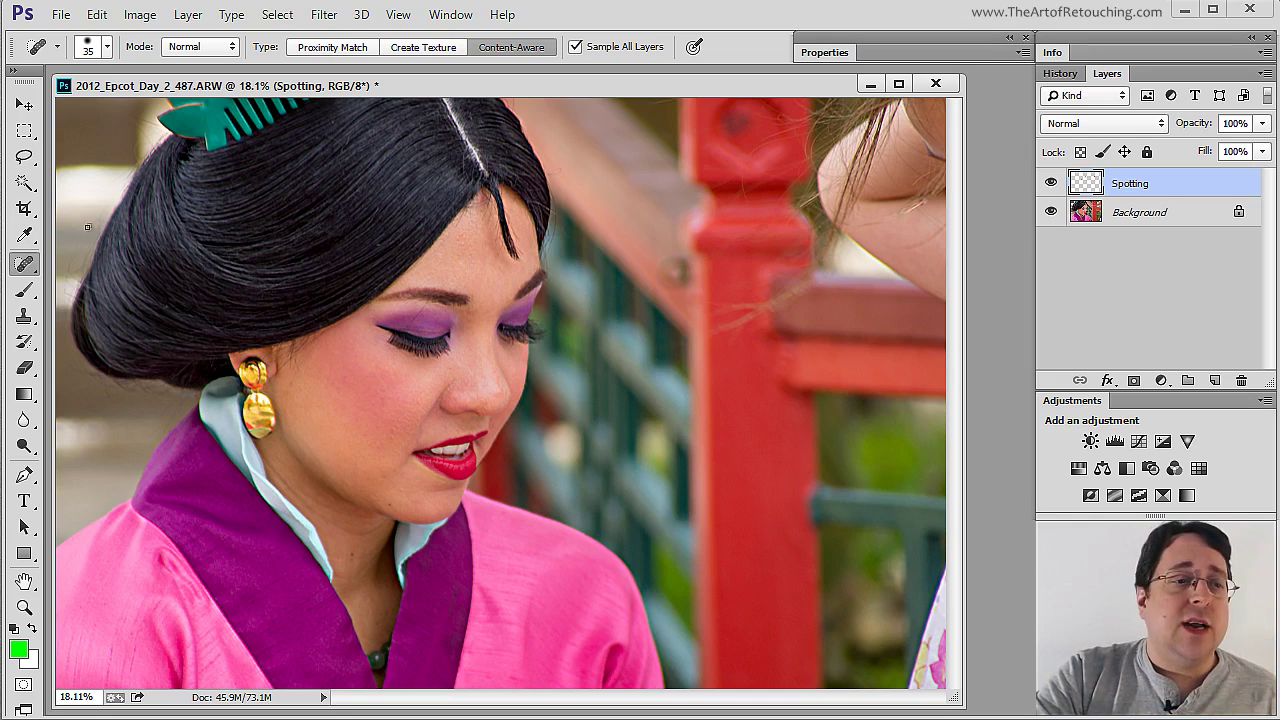
# Step: Select the Clone Stamp Tool, set to Aligned and sampling Current Layer
pyautogui.rightClick(29, 276)
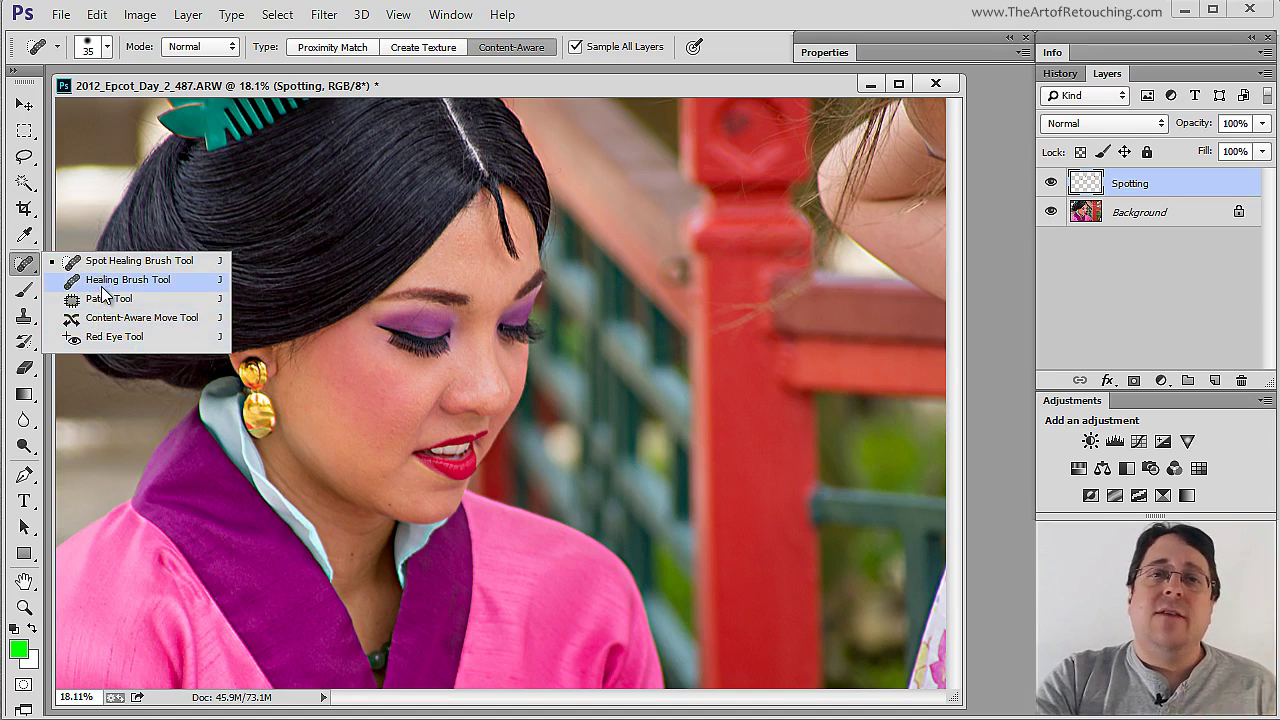
pyautogui.click(27, 272)
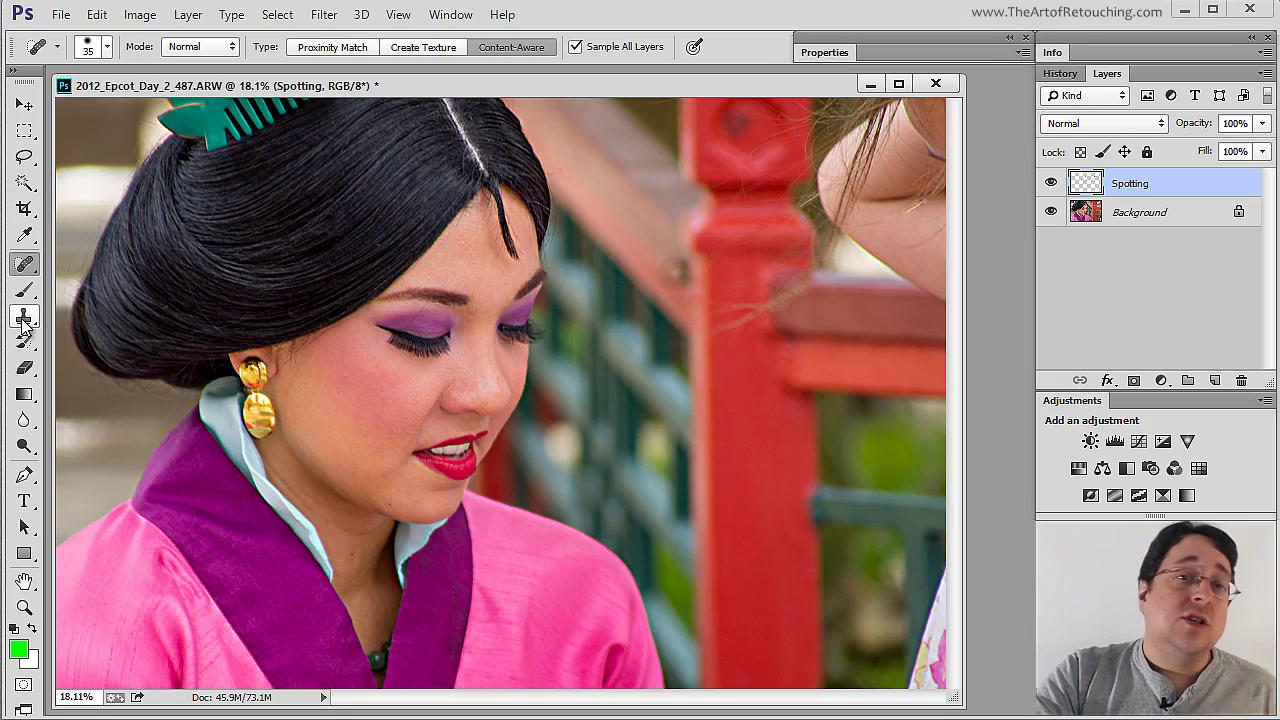
pyautogui.click(24, 320)
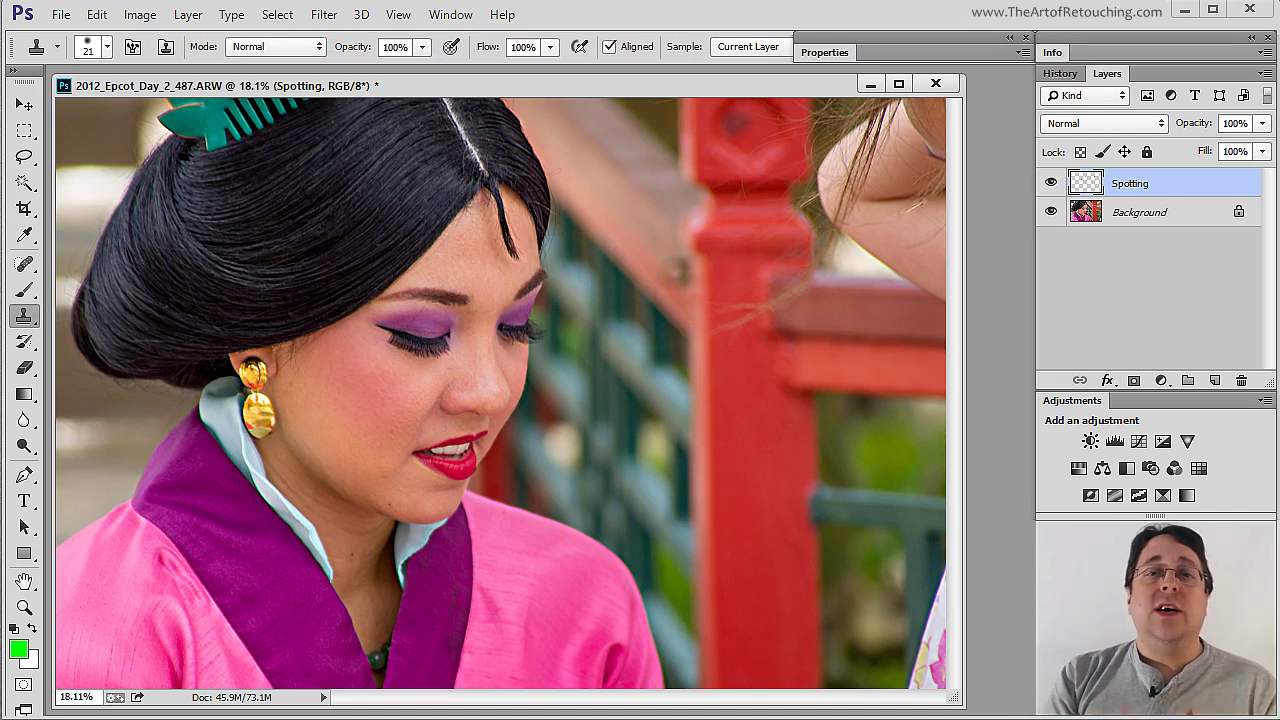
pyautogui.click(26, 266)
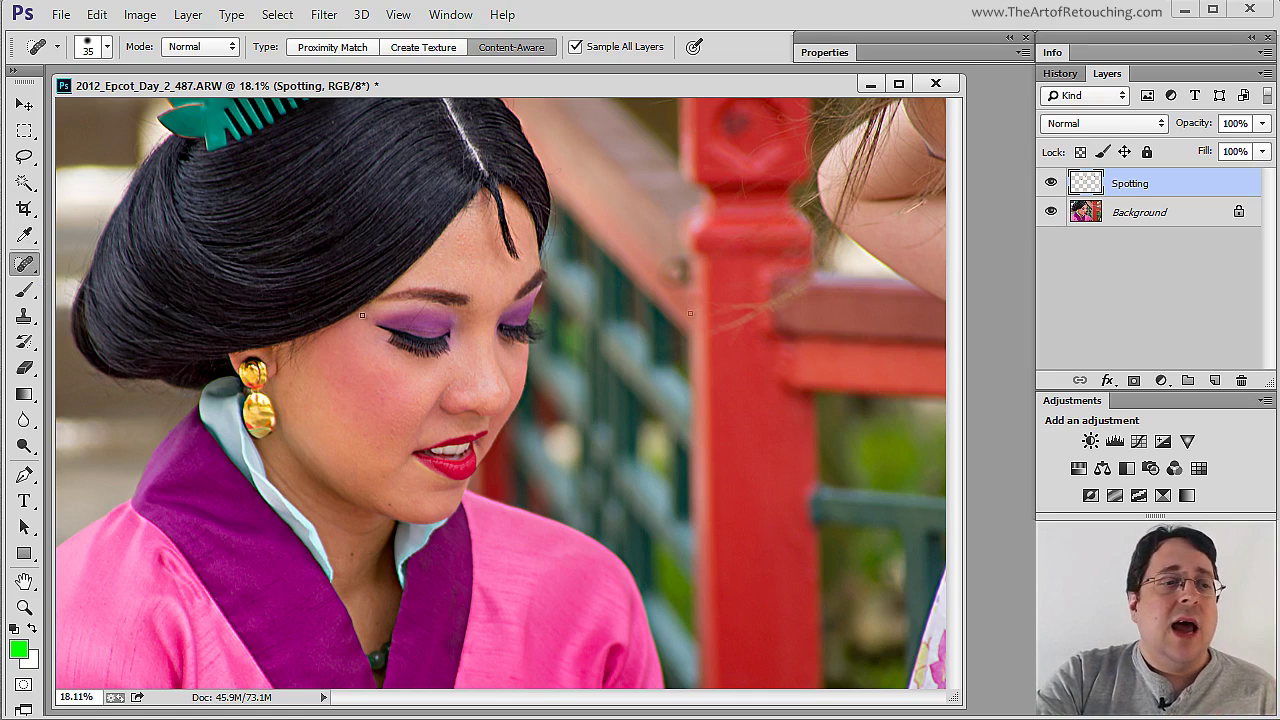
pyautogui.click(24, 316)
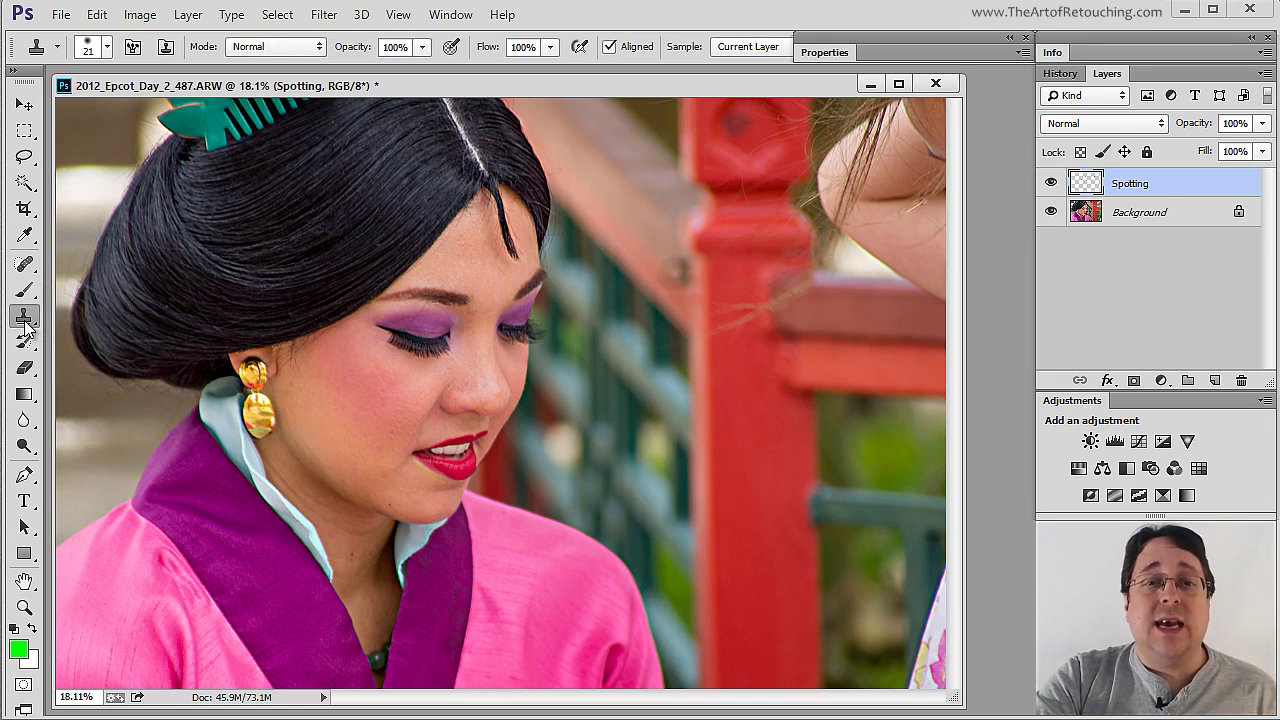